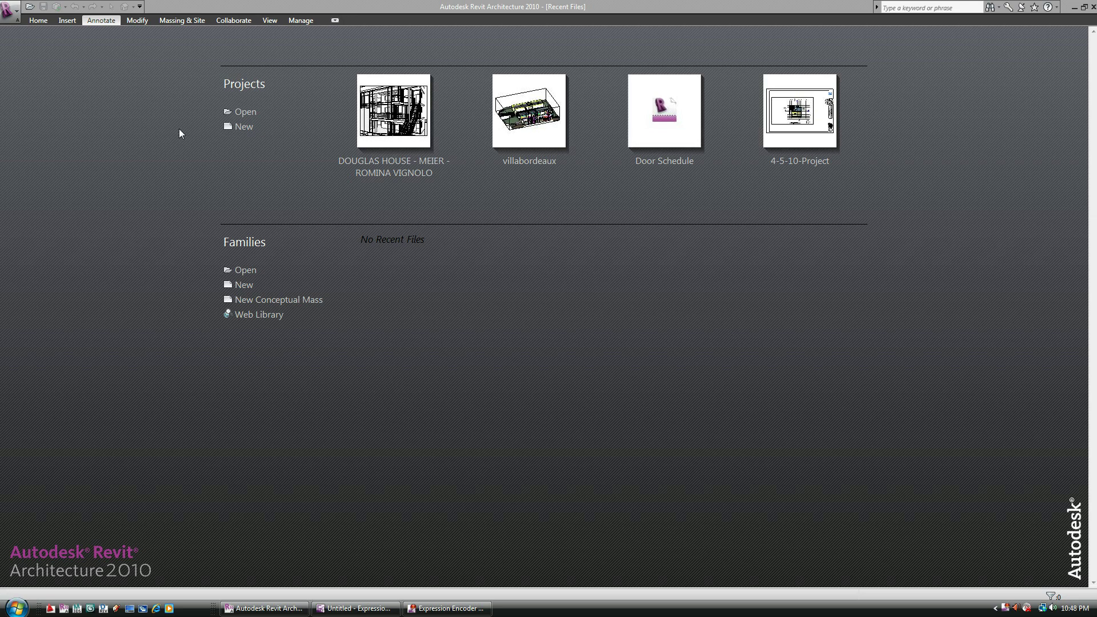
Create a new project, Project5, and nudge its Level 1 floor plan slightly into view
left_click(230, 128)
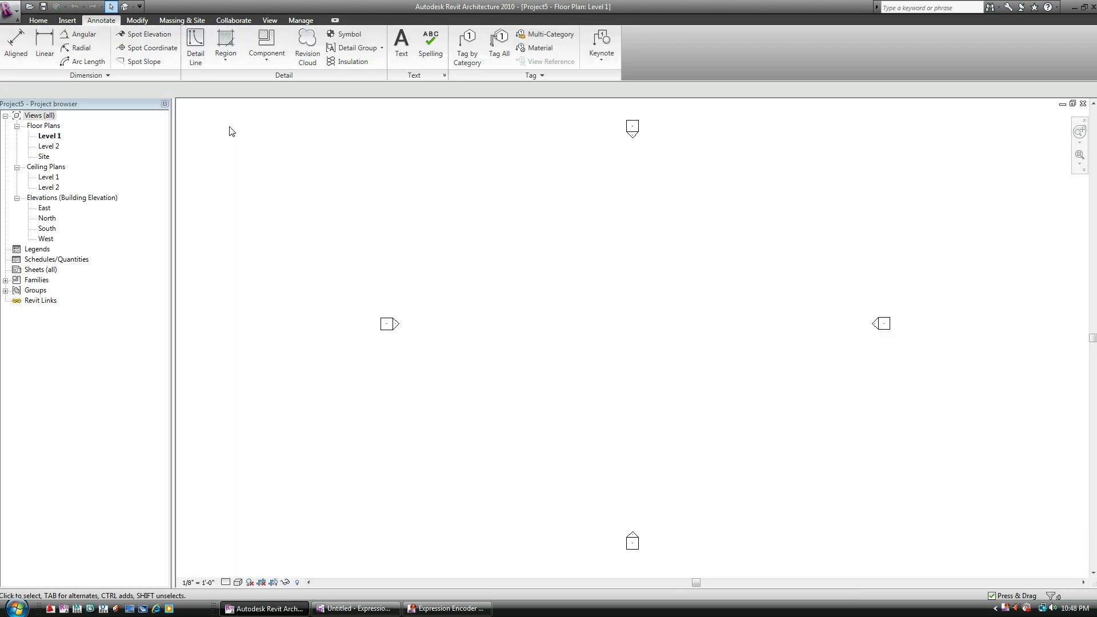
middle_click_drag(594, 290, 601, 290)
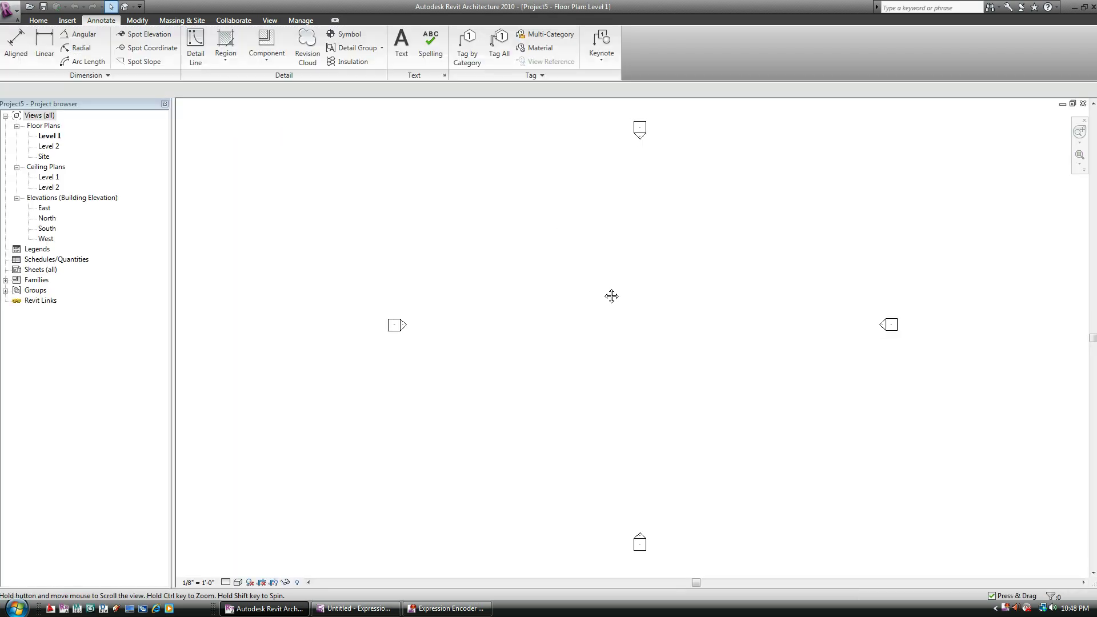
Draw four Generic - 8" walls as a rectangle from two opposite corners
left_click(39, 21)
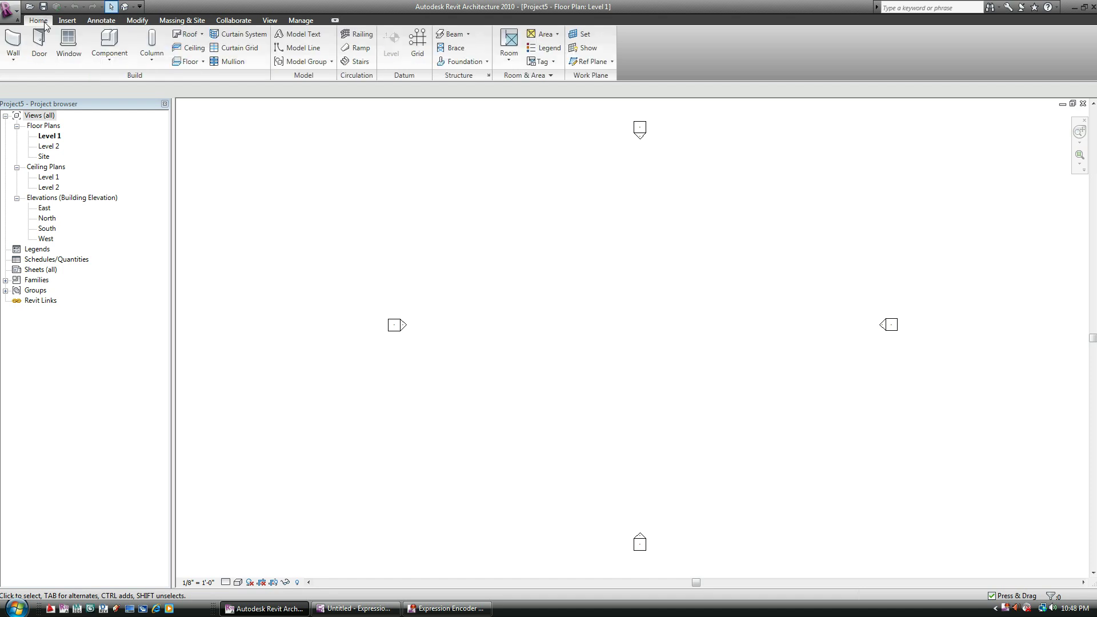
left_click(4, 43)
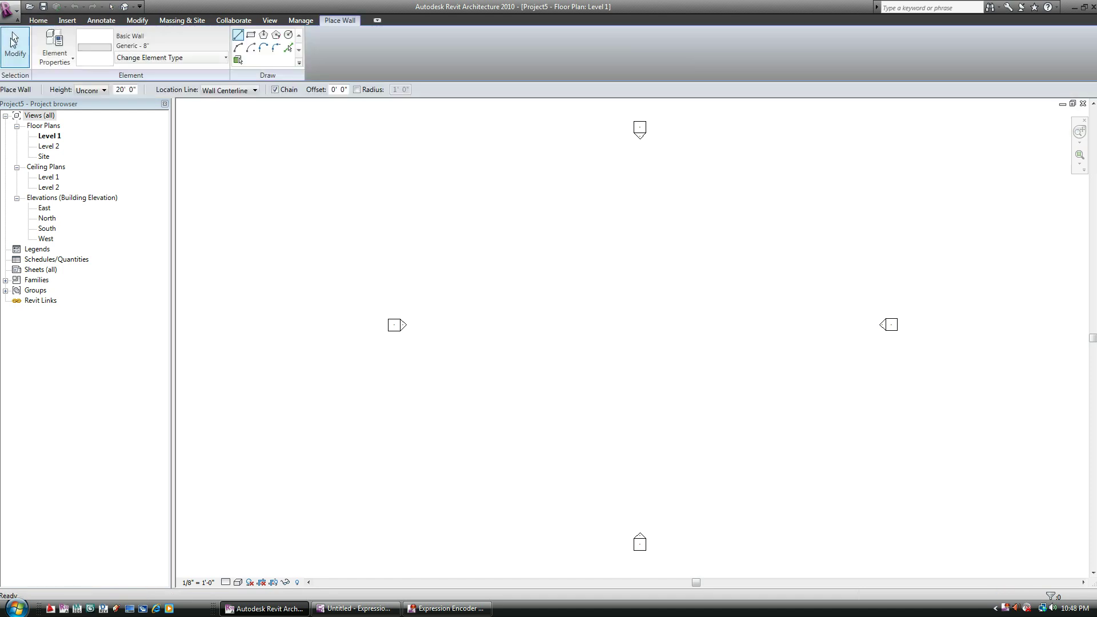
left_click(251, 35)
left_click(548, 222)
left_click(804, 463)
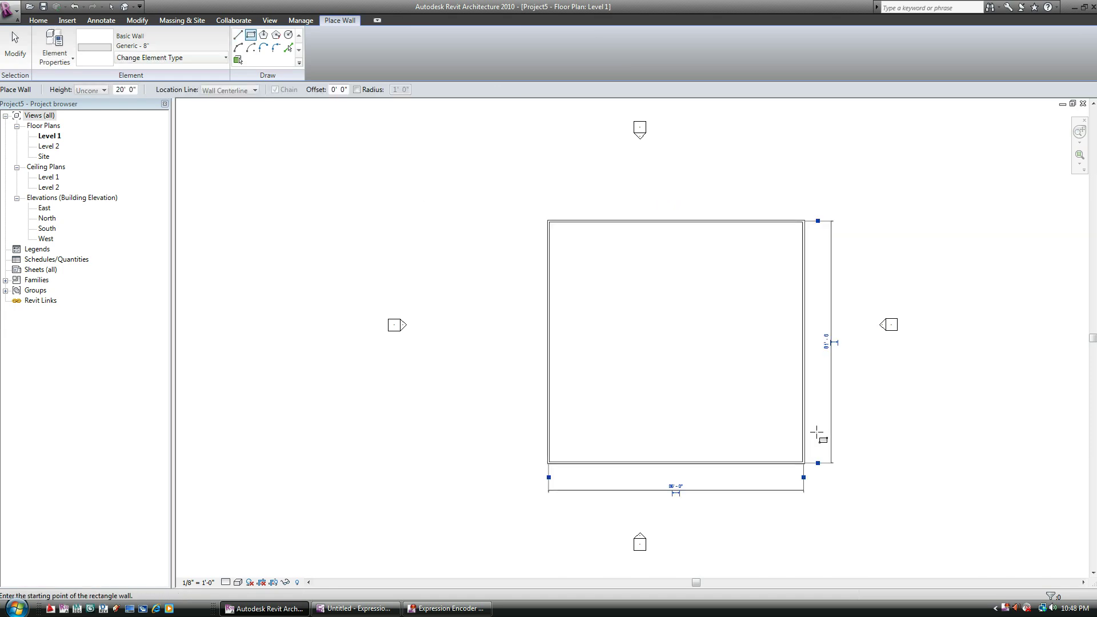
key("Escape")
key("Escape")
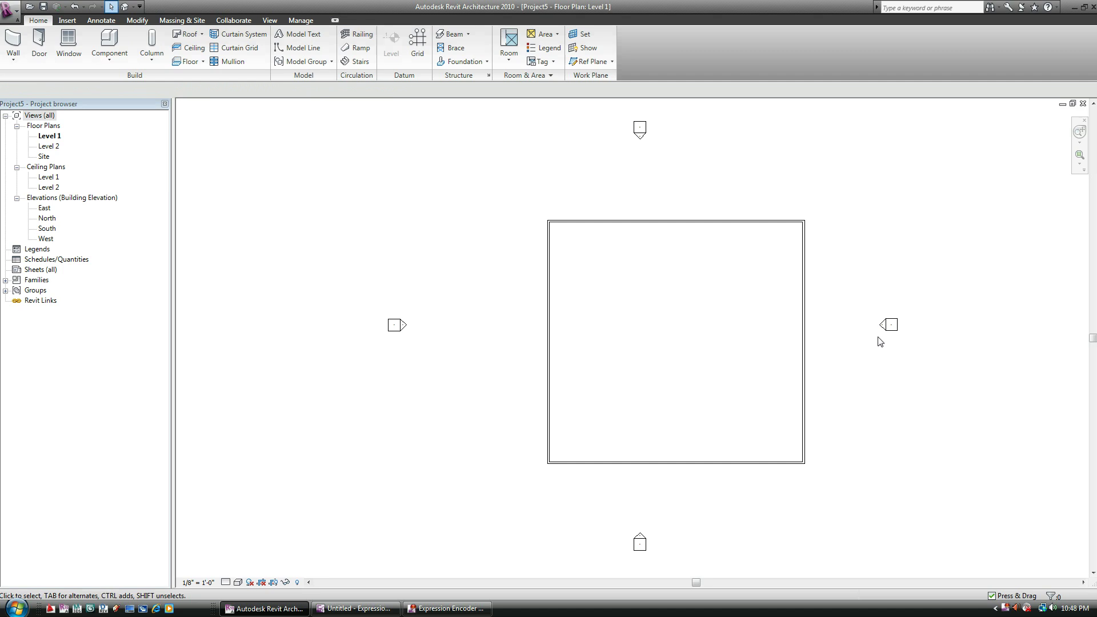
scroll(786, 357, "up", 2)
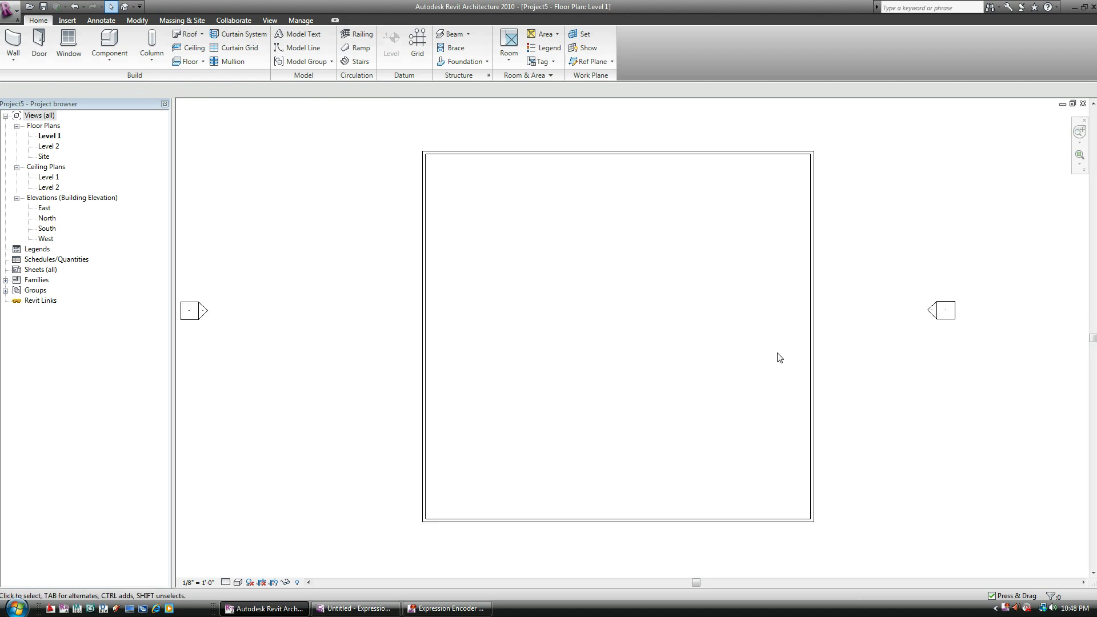
middle_click_drag(777, 357, 771, 359)
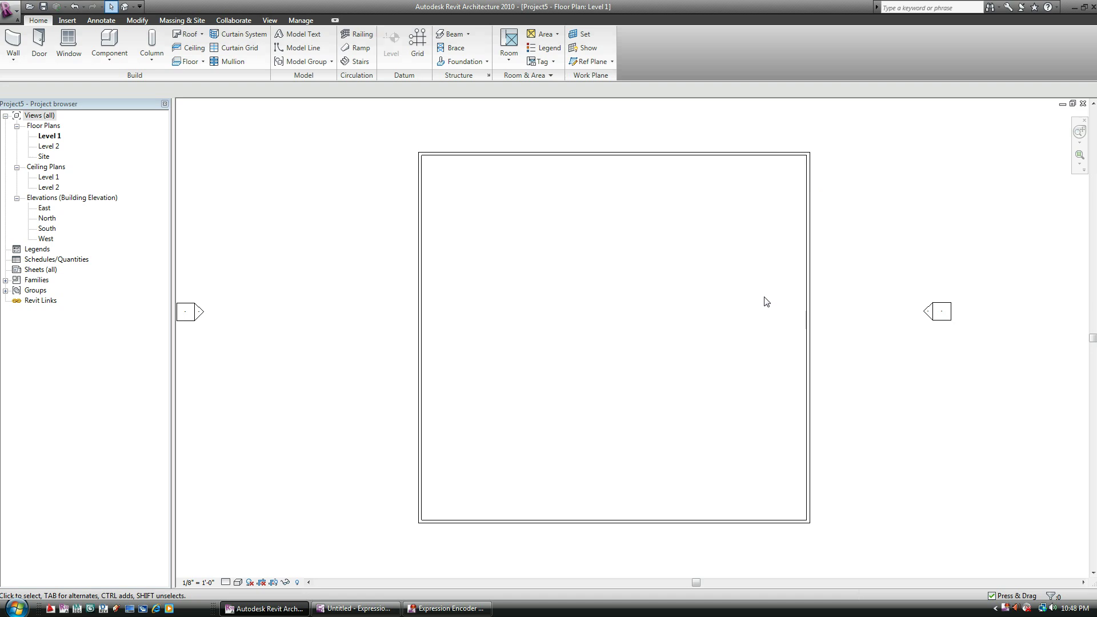
scroll(783, 400, "down", 3)
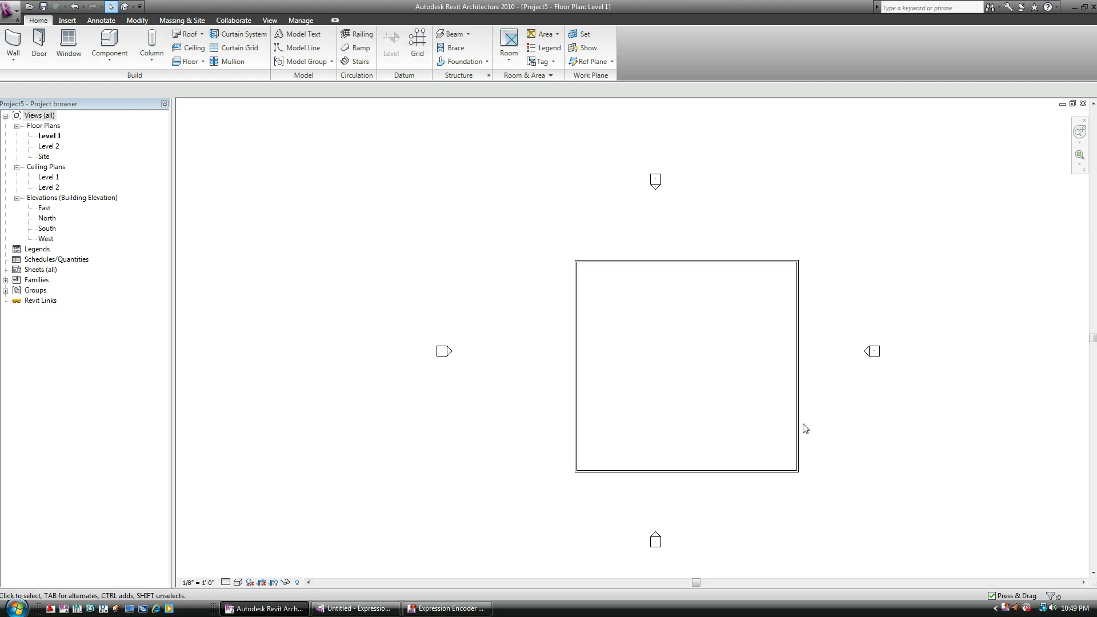
middle_click_drag(800, 441, 742, 426)
scroll(738, 421, "down", 1)
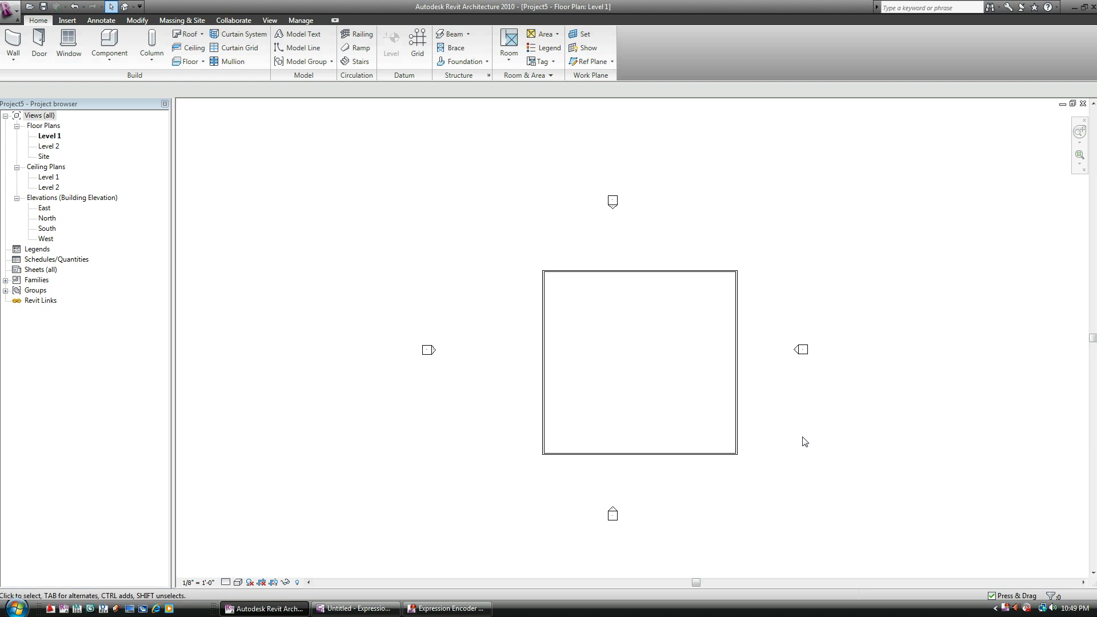
scroll(770, 435, "up", 1)
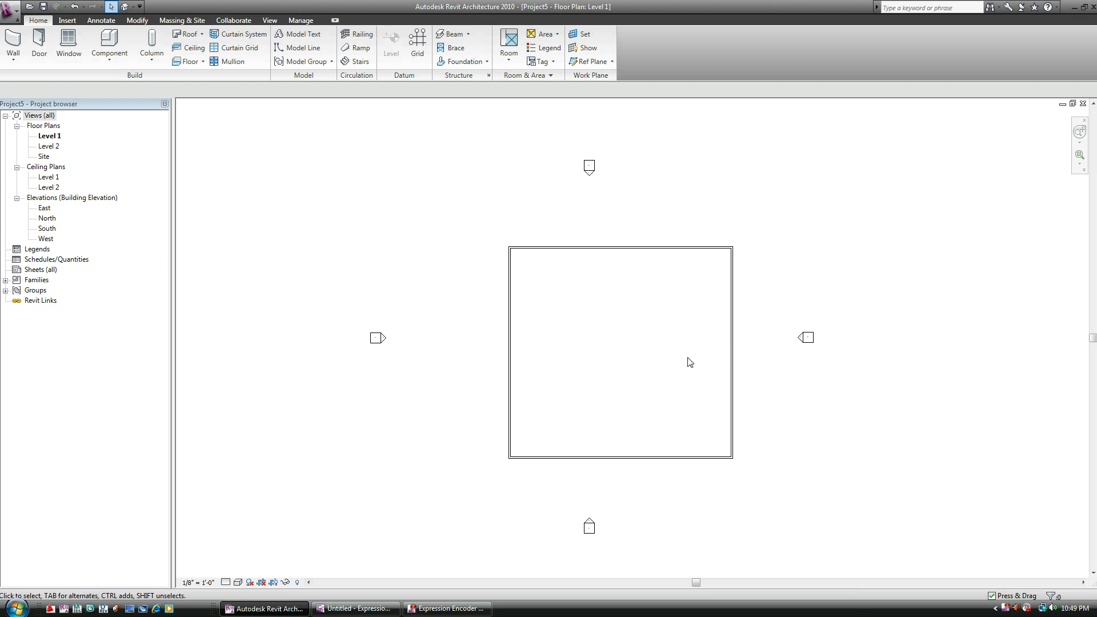
scroll(690, 362, "up", 2)
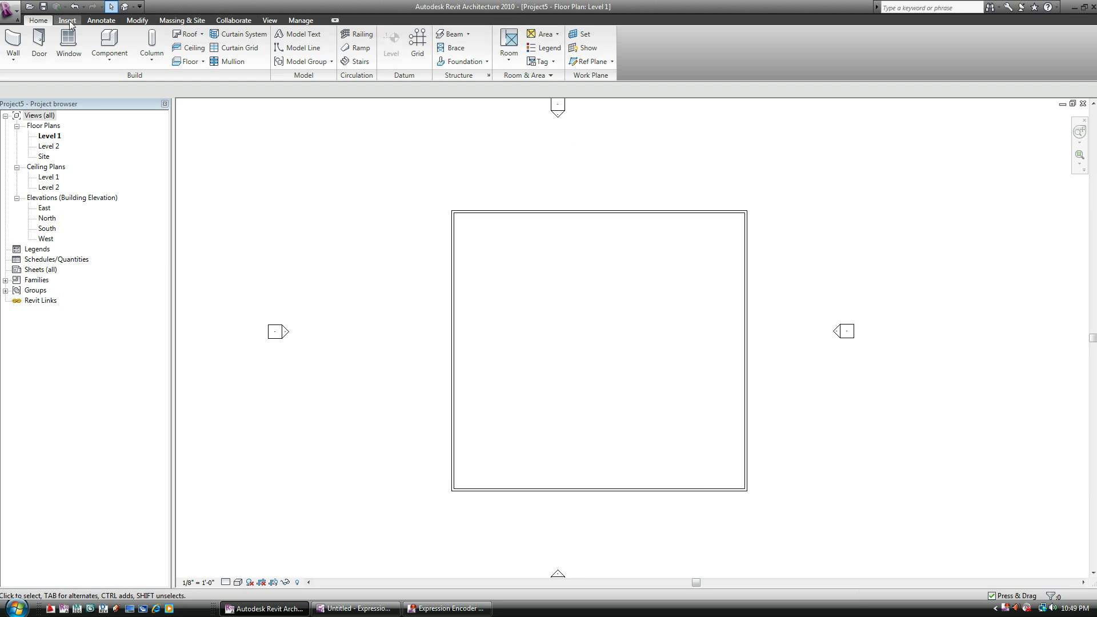
Switch to the annotation tools and bring up the Region type options
left_click(98, 21)
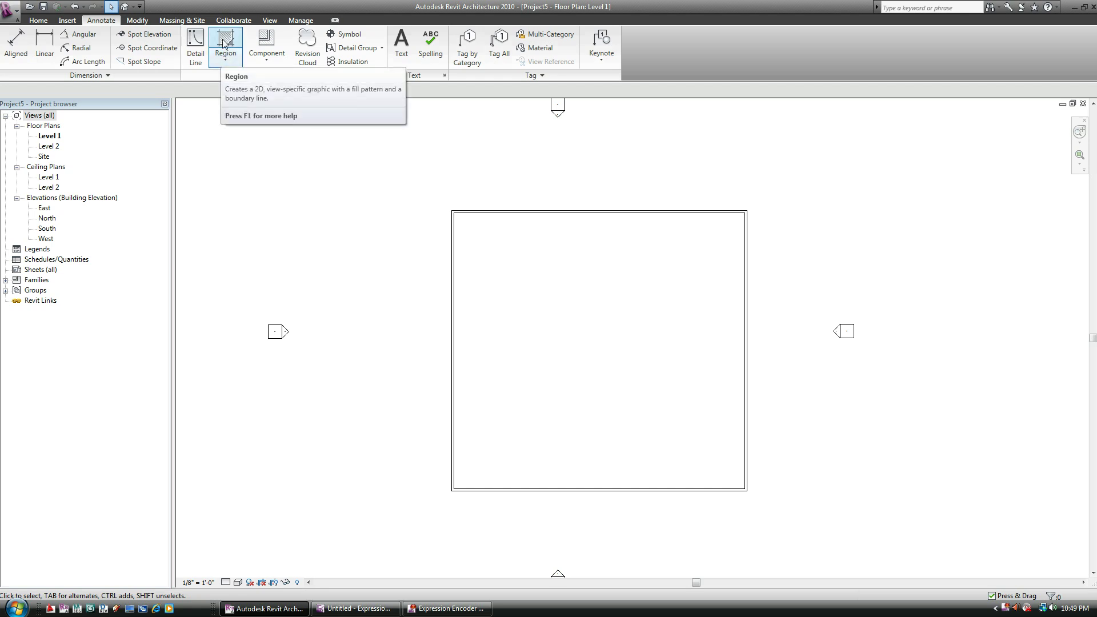
left_click(225, 64)
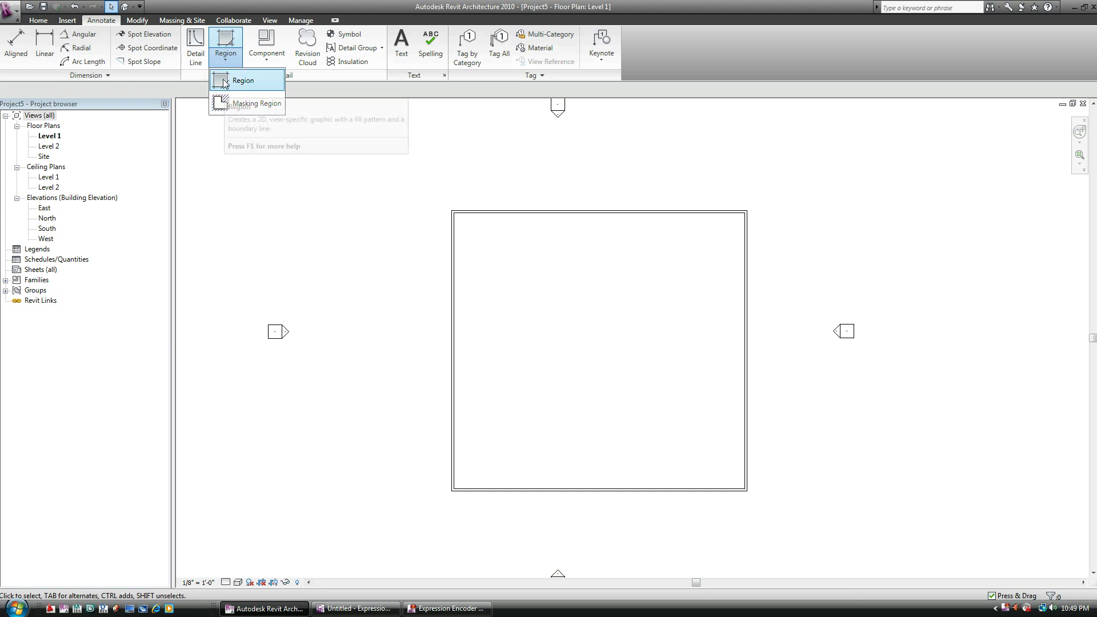
Sketch a rectangular crosshatched filled region inside the walls and finish it
left_click(229, 81)
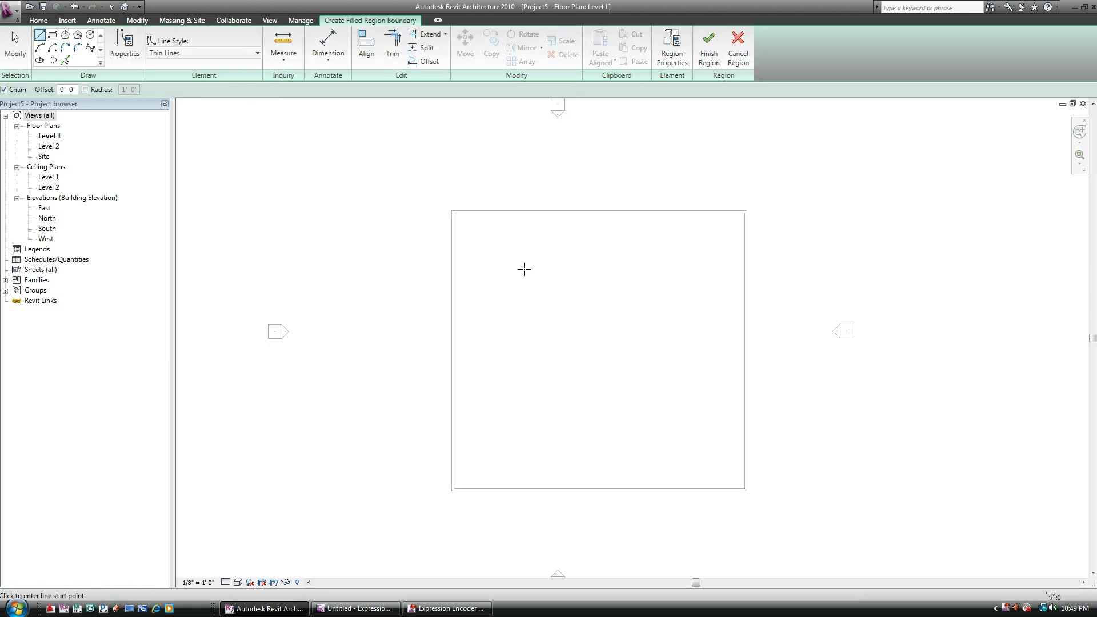
left_click(52, 36)
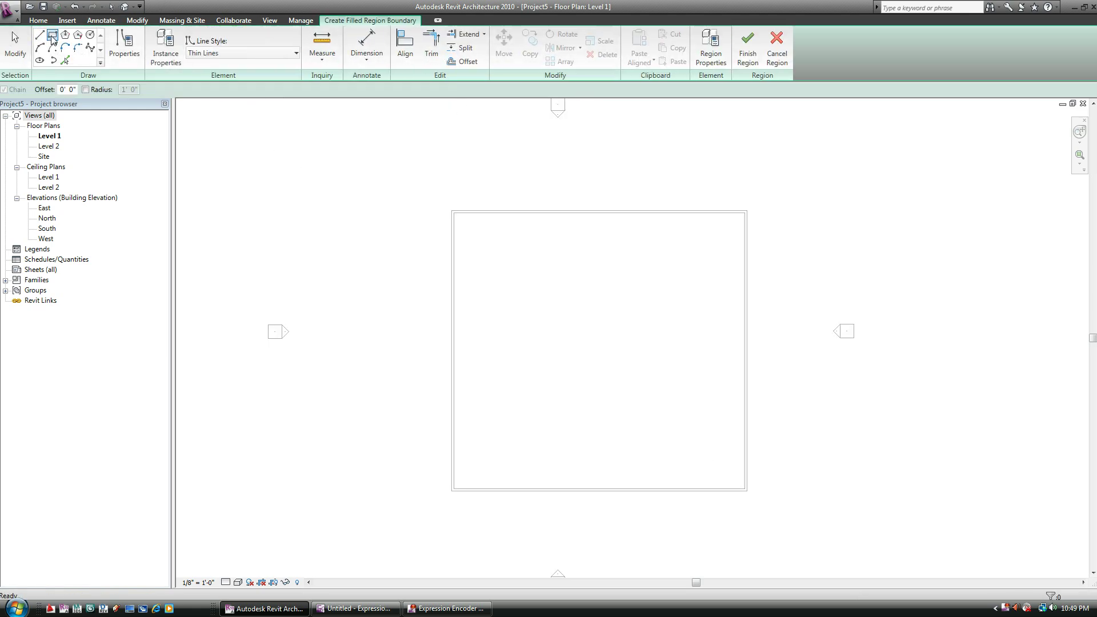
scroll(574, 305, "up", 2)
left_click(421, 187)
left_click(696, 423)
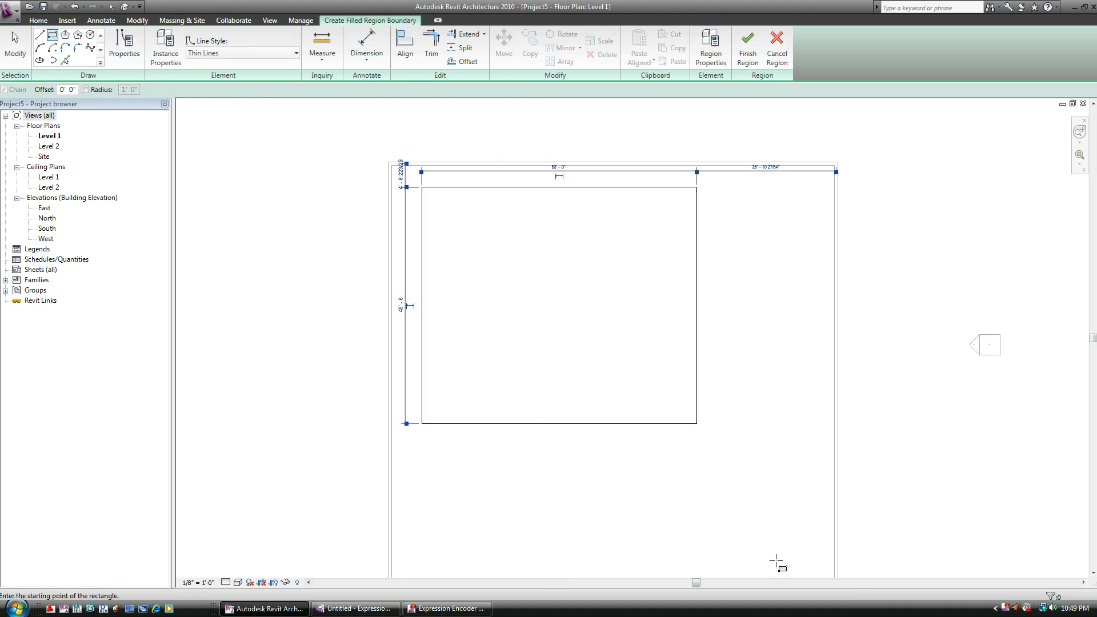
left_click(747, 60)
left_click(747, 331)
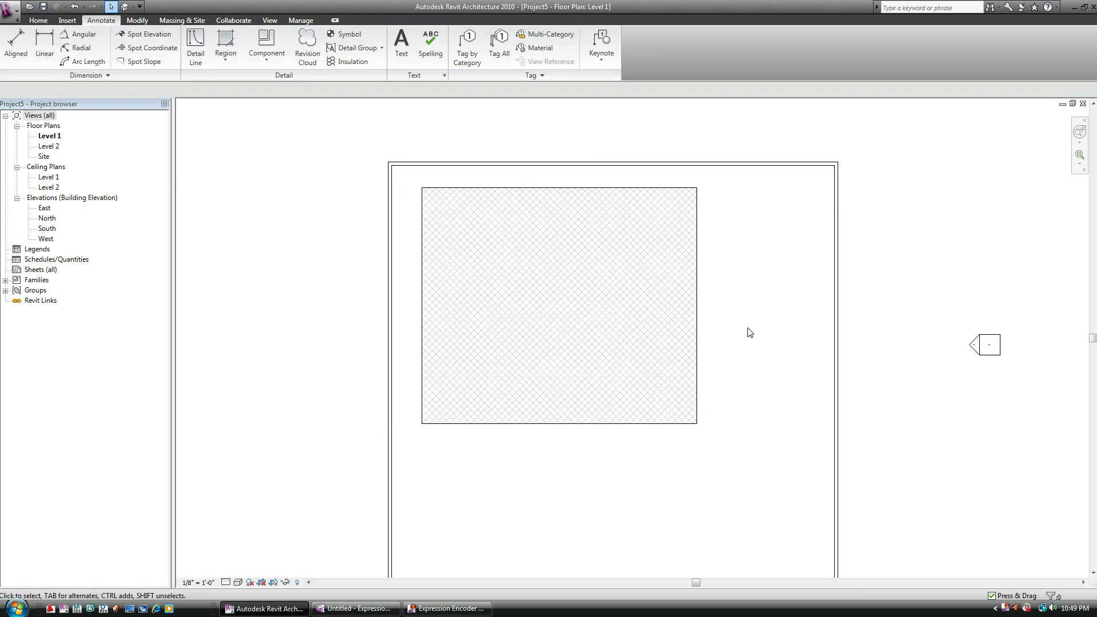
Reopen the hatched region for editing and remove its rectangular boundary lines
scroll(604, 247, "up", 2)
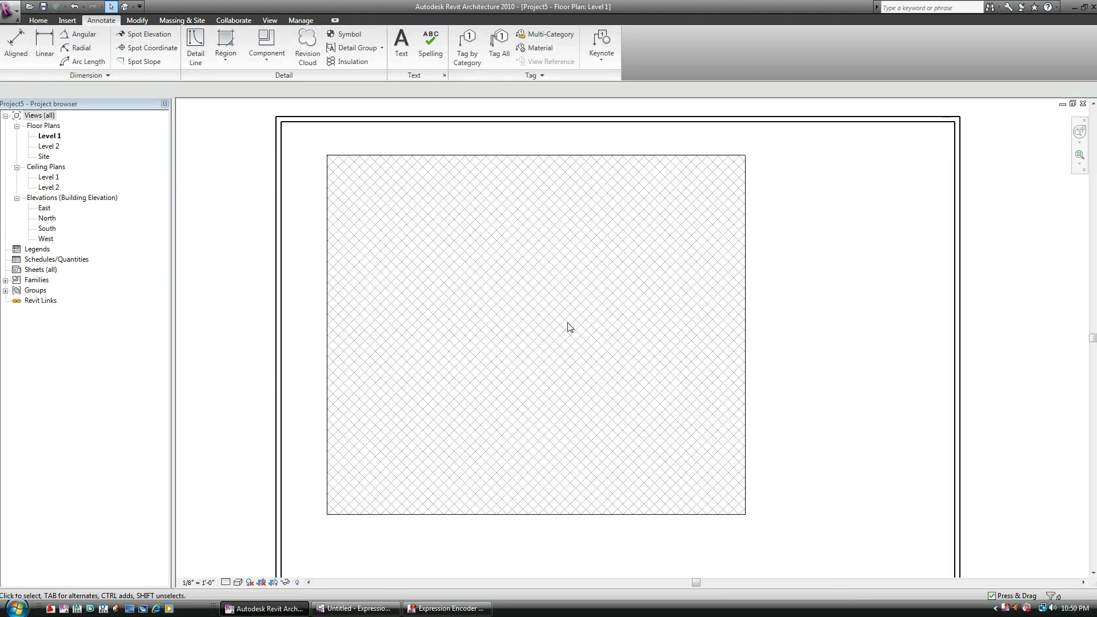
scroll(587, 335, "down", 1)
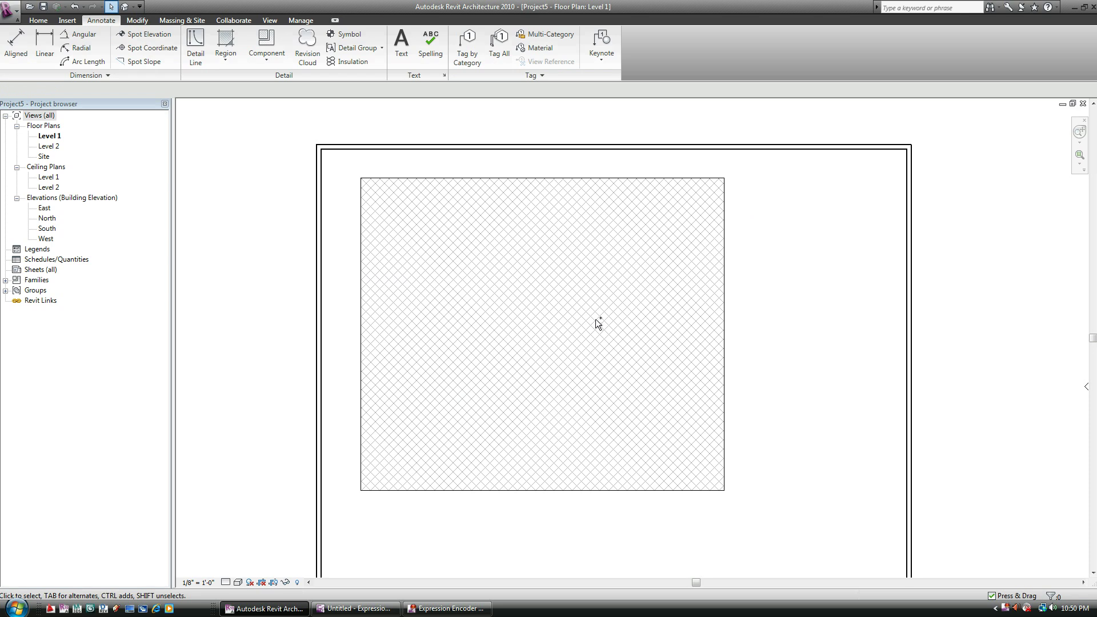
double_click(595, 319)
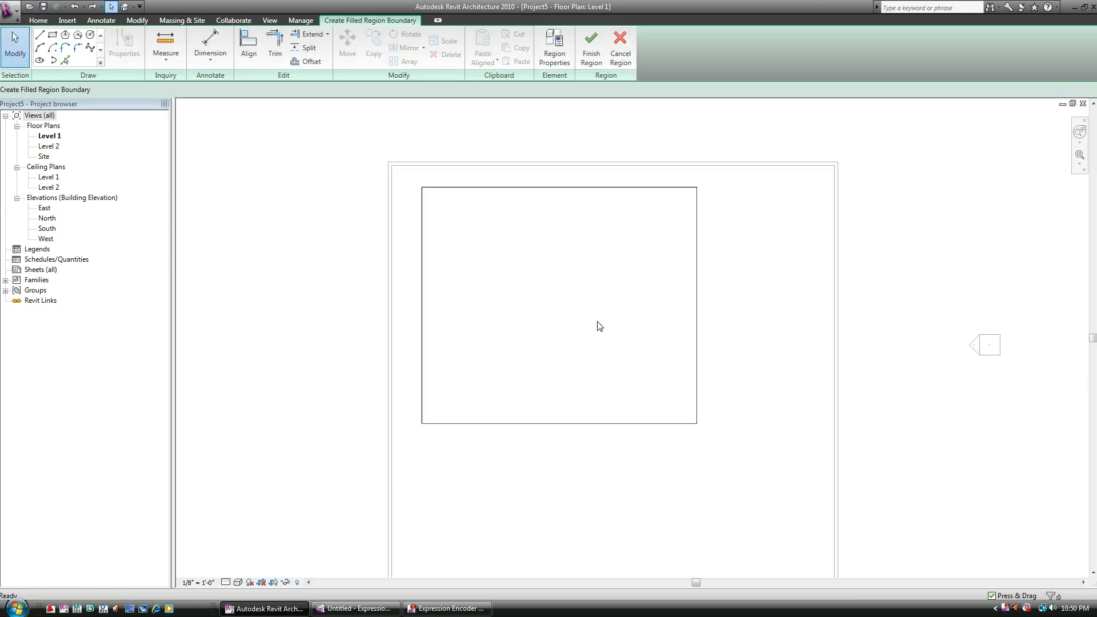
key("ctrl+z")
key("ctrl+z")
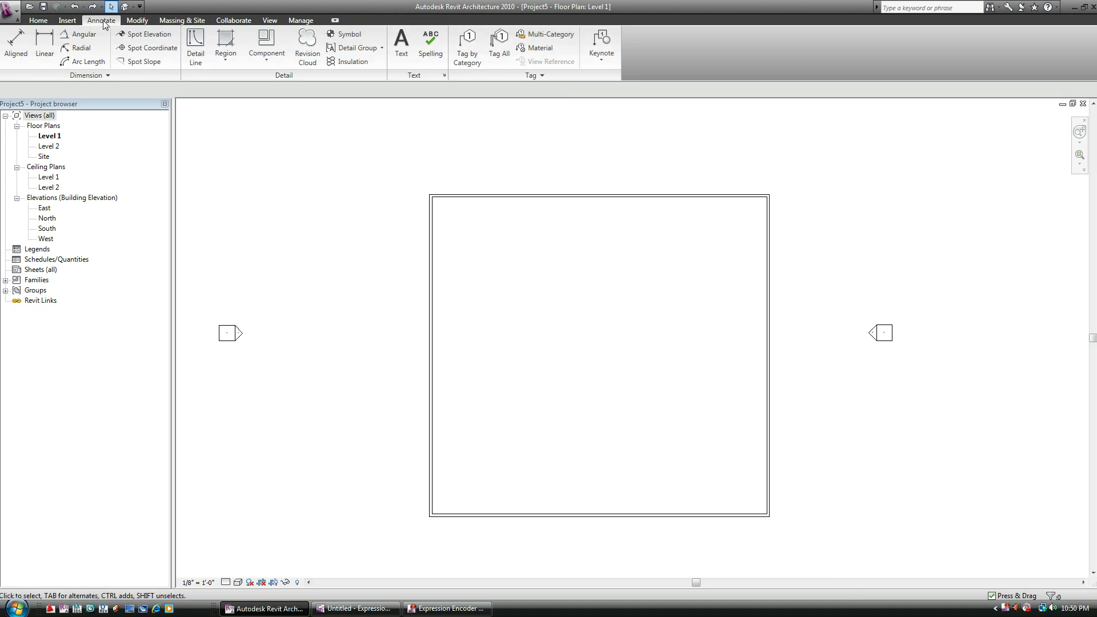
Start a new filled region and sketch a closed eight-corner arrow-shaped outline inside the walls
left_click(226, 50)
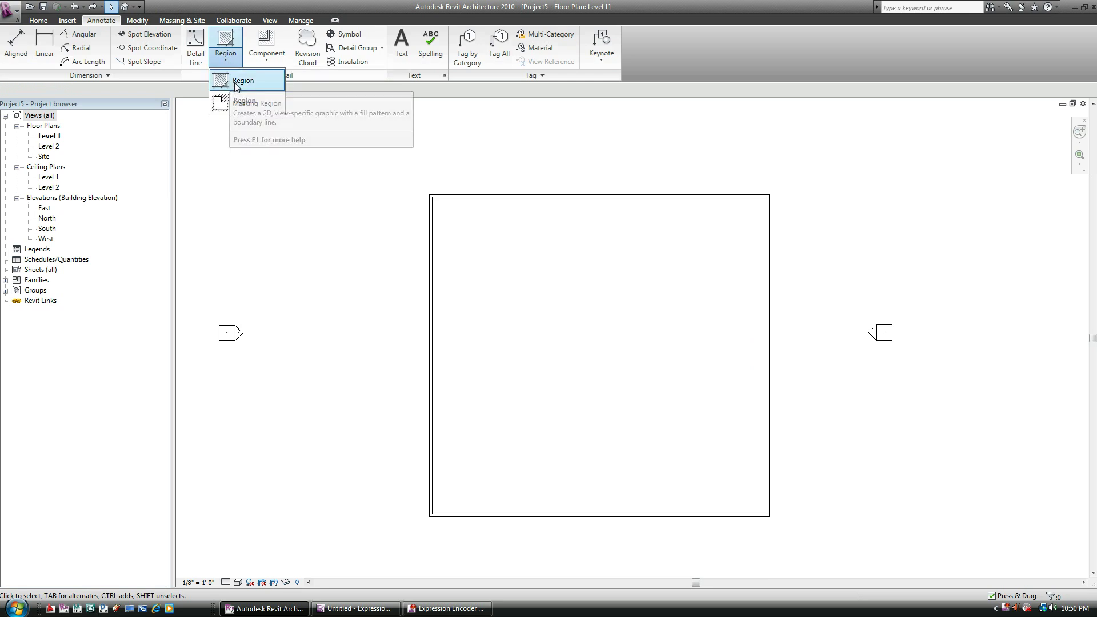
left_click(235, 83)
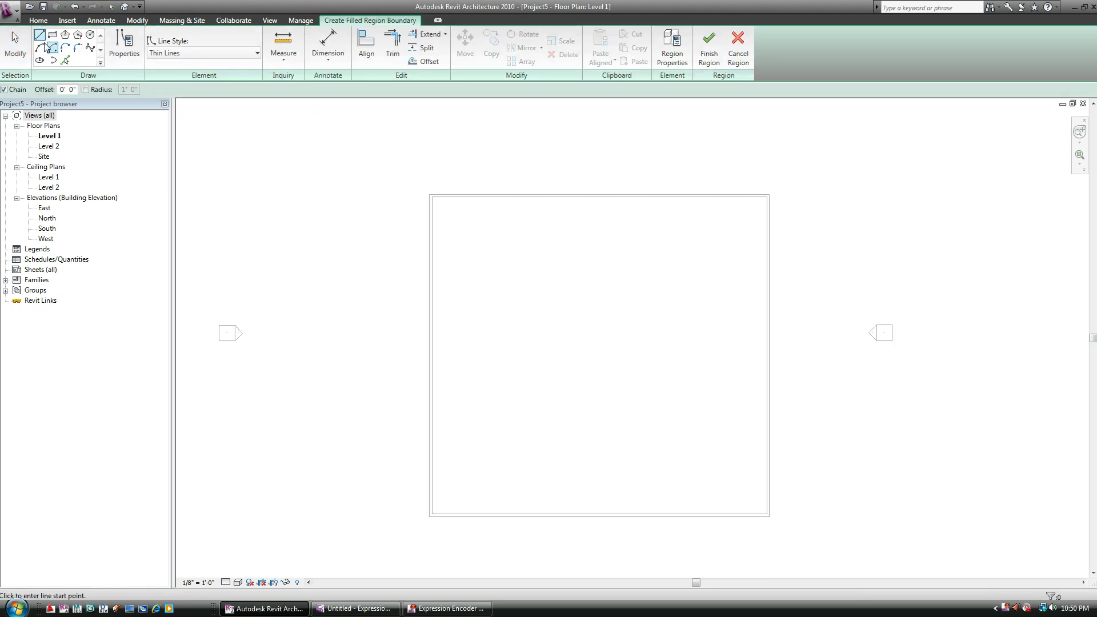
left_click(488, 263)
left_click(591, 234)
left_click(703, 312)
left_click(713, 416)
left_click(640, 469)
left_click(558, 344)
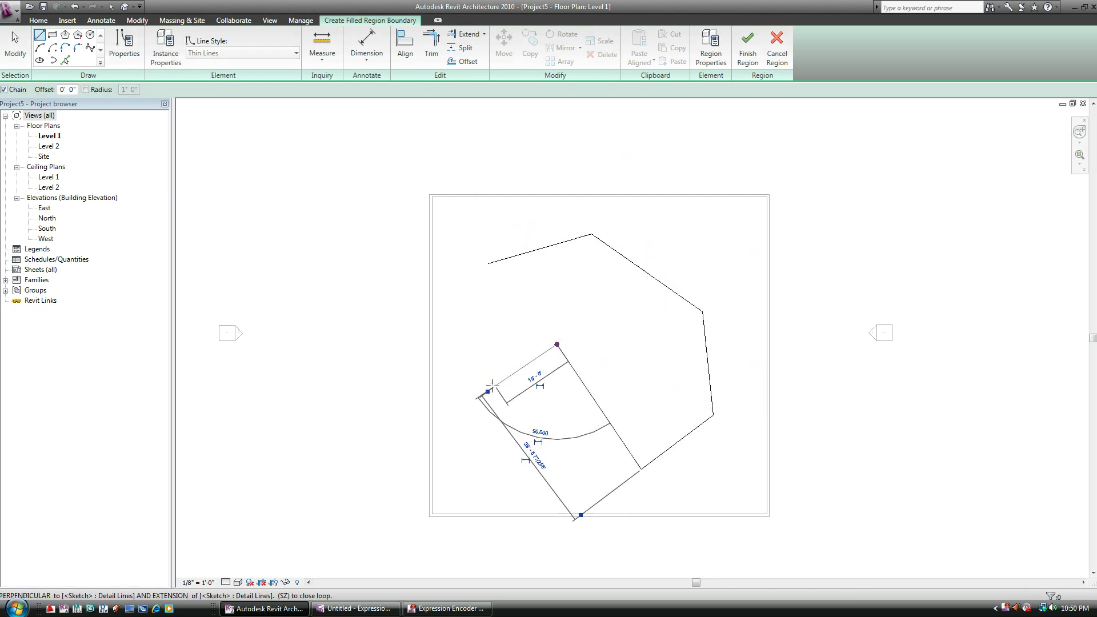
left_click(495, 386)
left_click(512, 309)
left_click(487, 263)
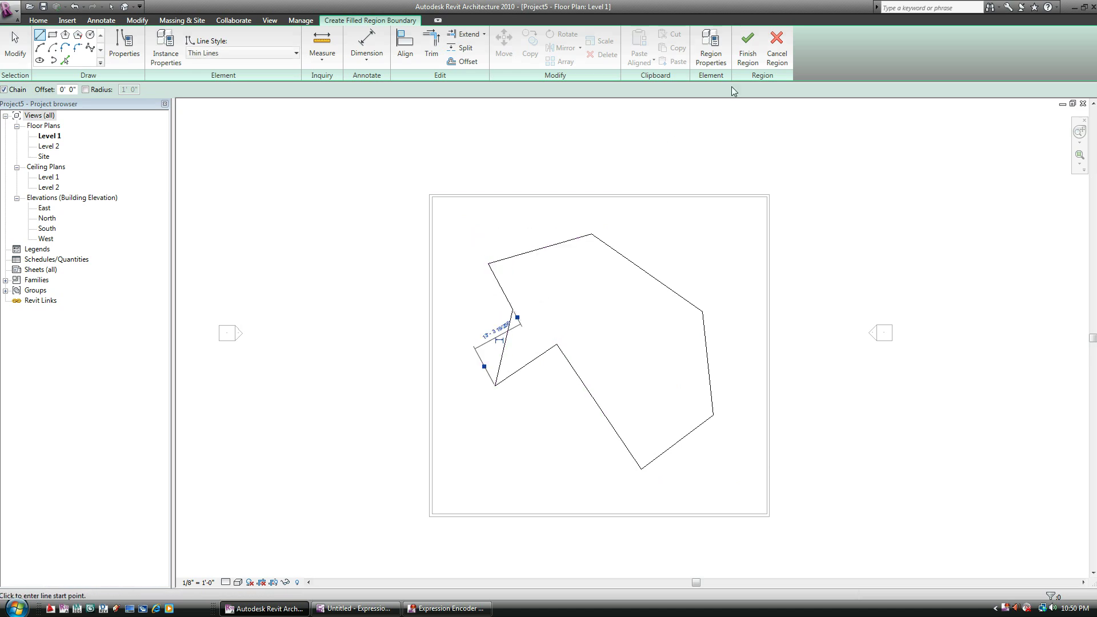
Finish the irregular region so it fills with crosshatch, then deselect it
left_click(747, 45)
left_click(800, 375)
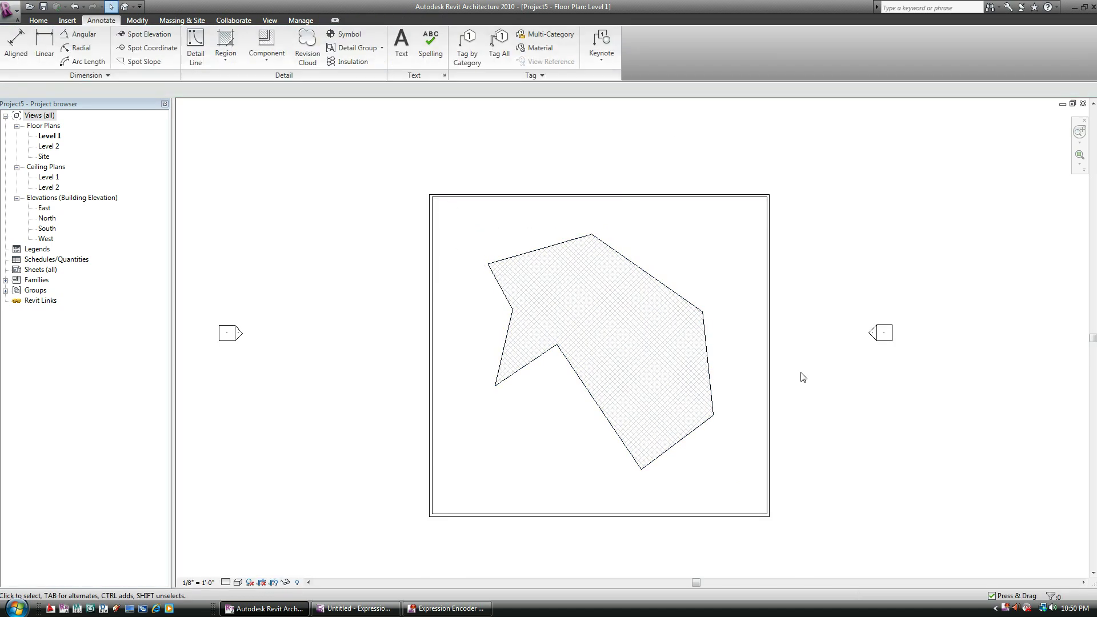
scroll(810, 375, "down", 1)
scroll(742, 389, "up", 3)
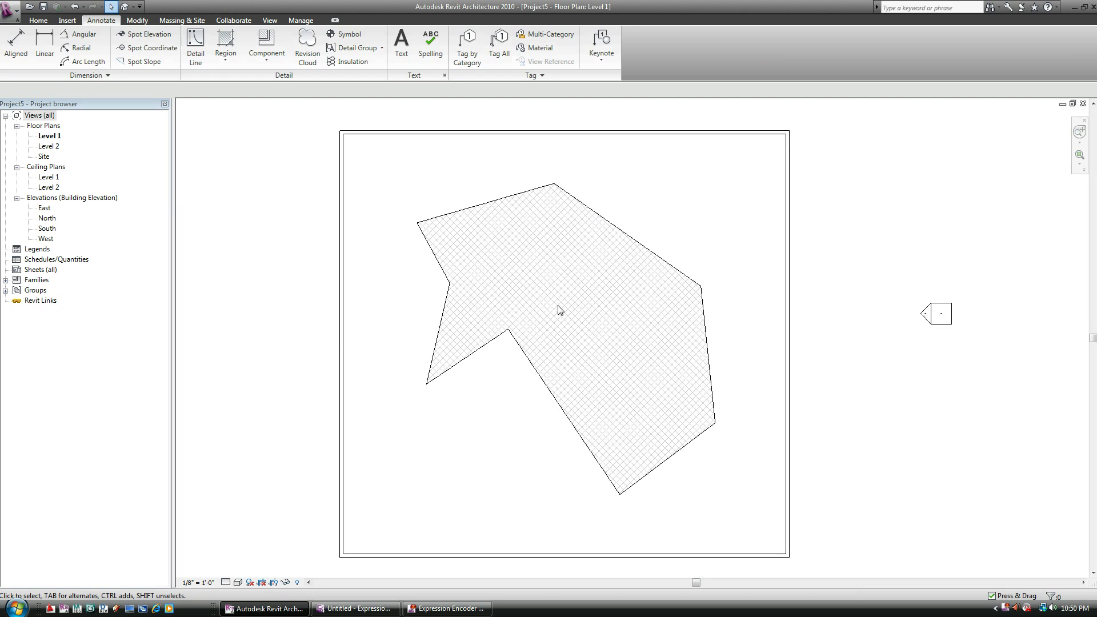
Select the filled region and review its type list, keeping Diagonal Crosshatch
left_click(562, 418)
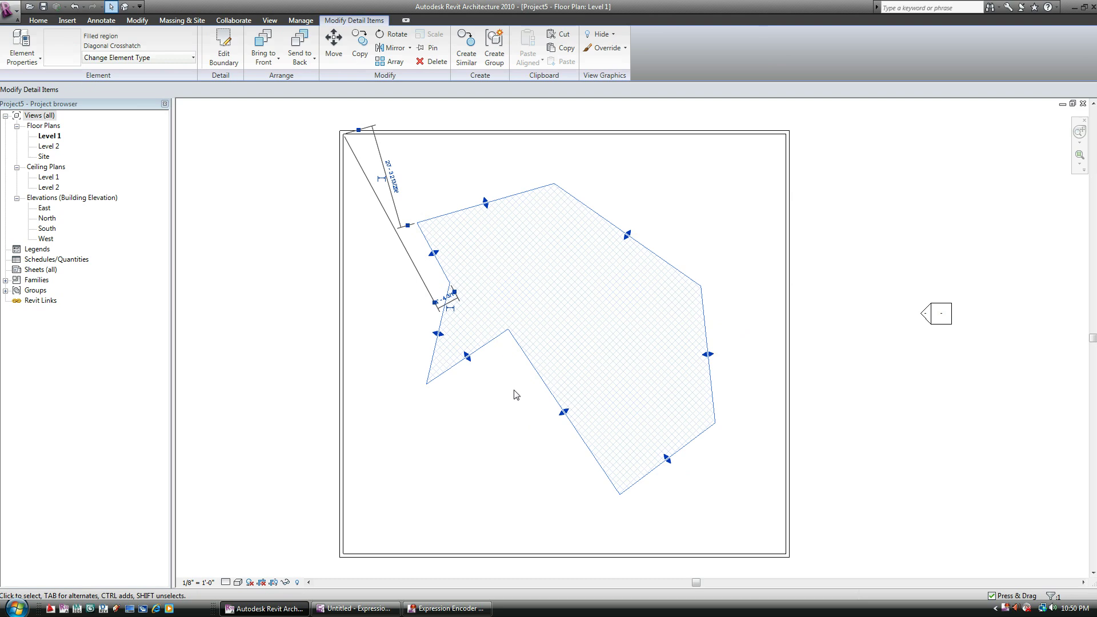
middle_click_drag(512, 400, 502, 404)
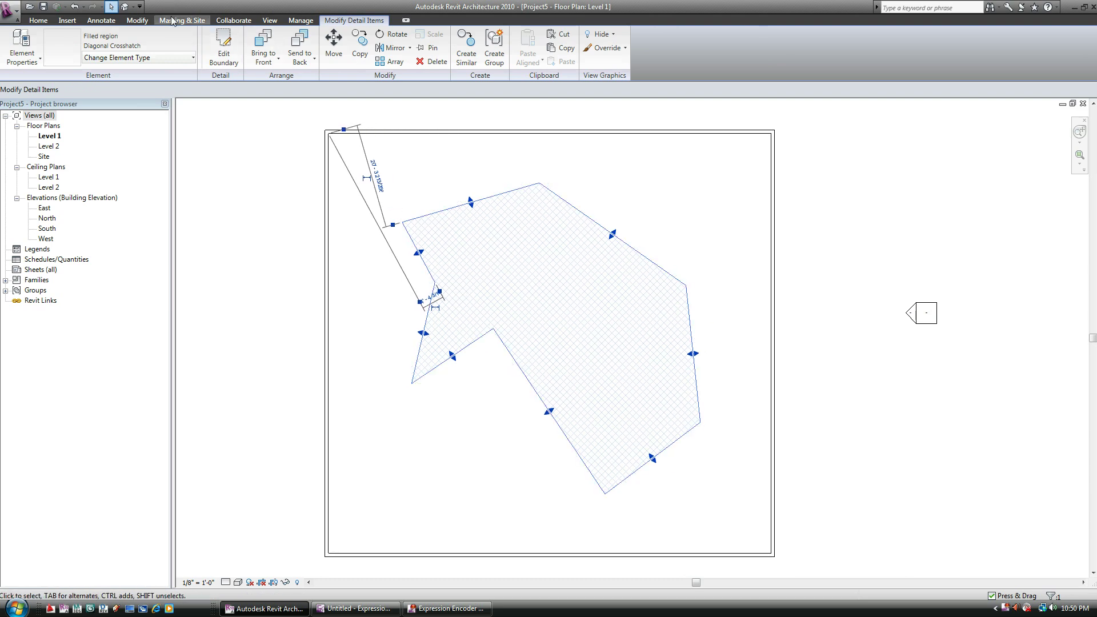
left_click(178, 58)
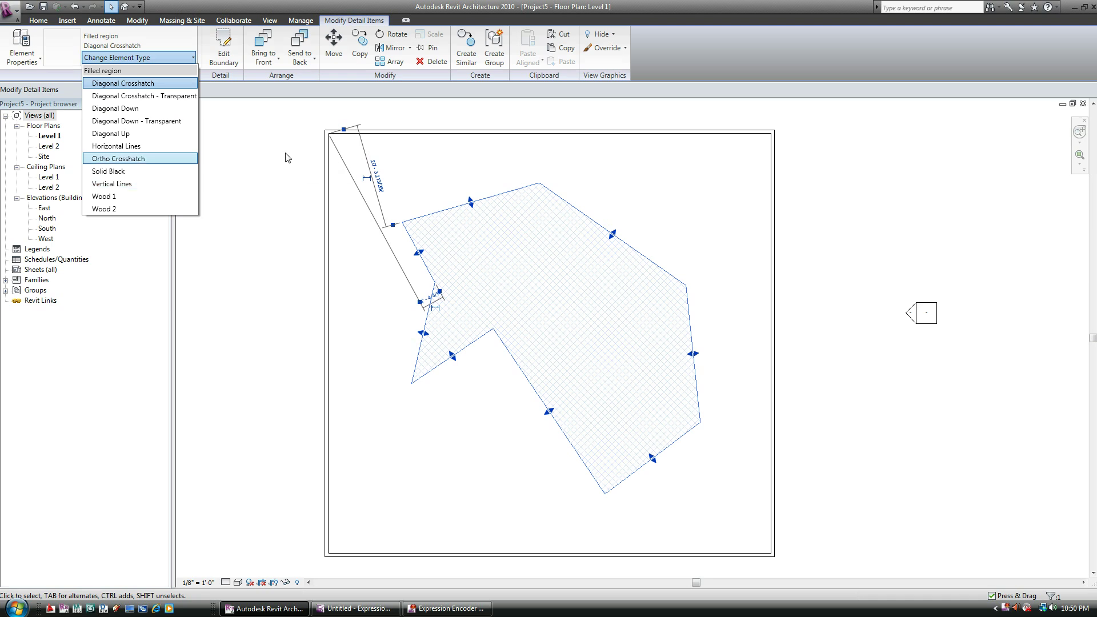
left_click(447, 465)
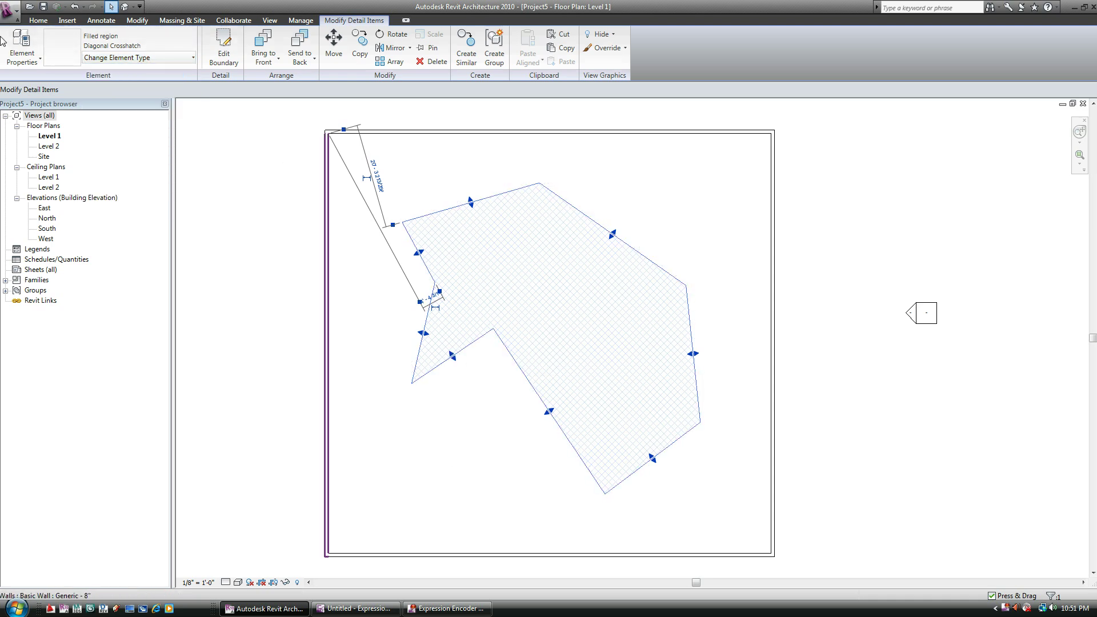
Browse the region type's fill patterns, then close all property dialogs without changes
left_click(20, 42)
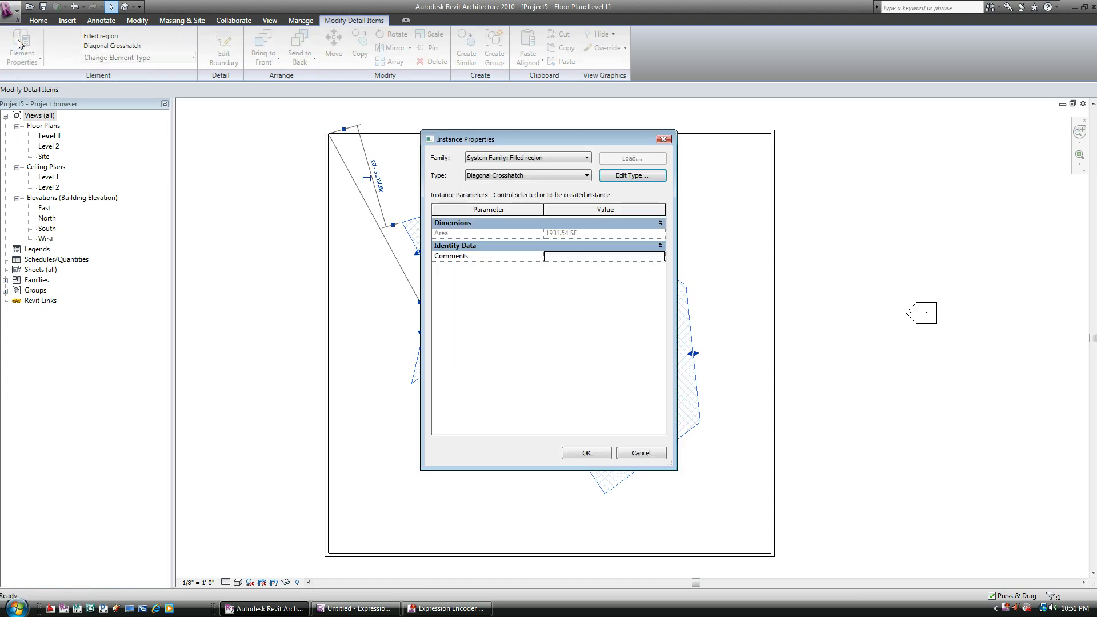
left_click(647, 176)
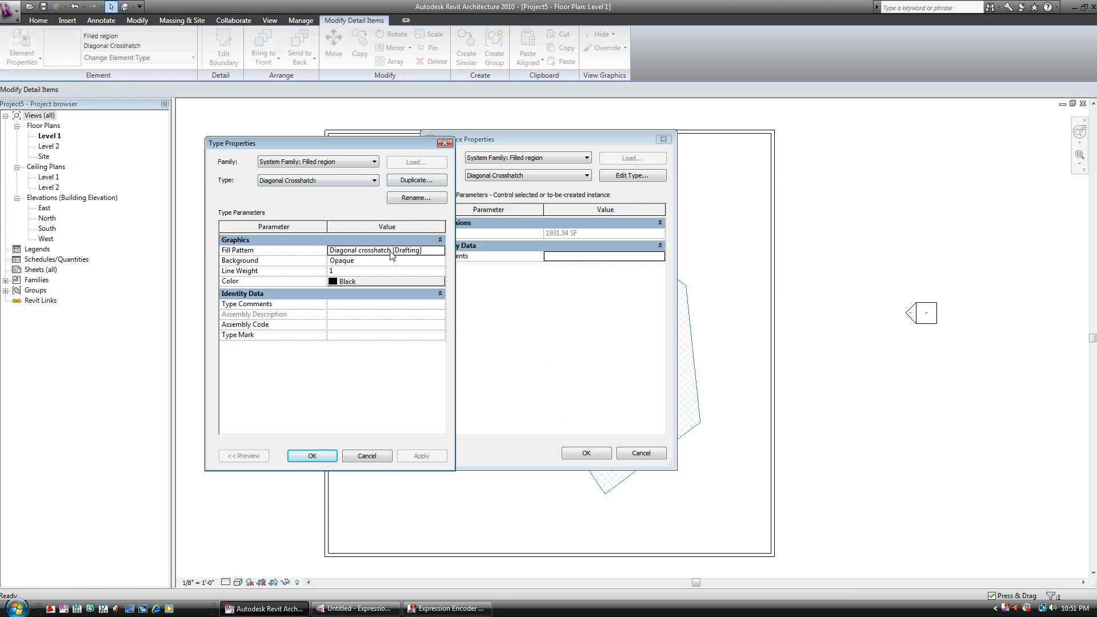
left_click(439, 252)
left_click(440, 252)
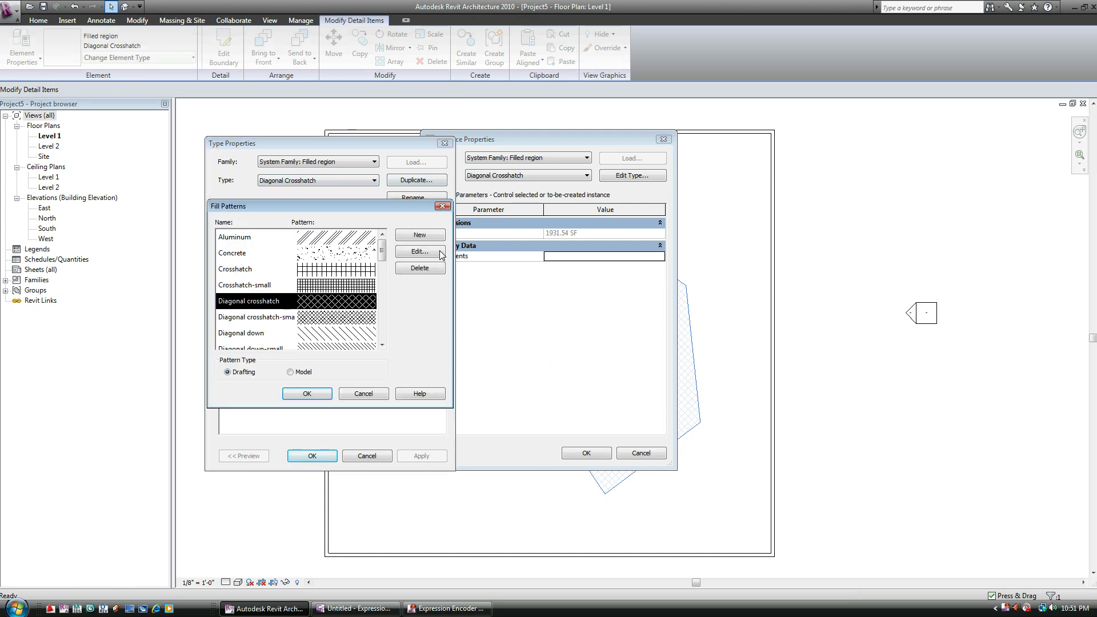
scroll(377, 265, "down", 5)
scroll(382, 320, "down", 3)
scroll(392, 326, "up", 1)
left_click_drag(392, 326, 385, 250)
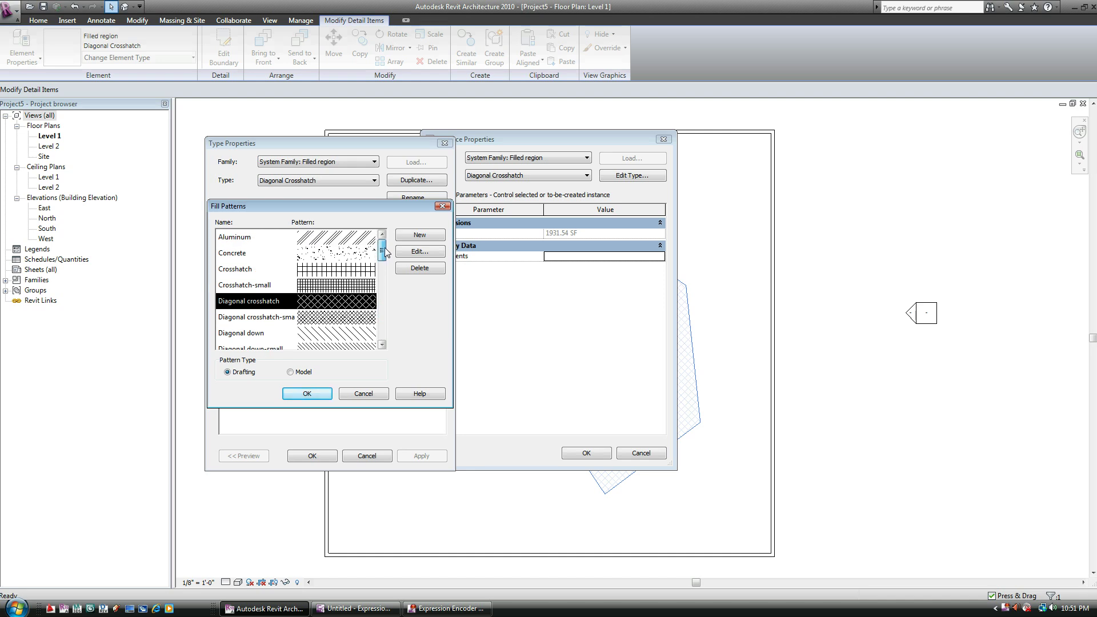
left_click(374, 394)
left_click(371, 455)
left_click(648, 454)
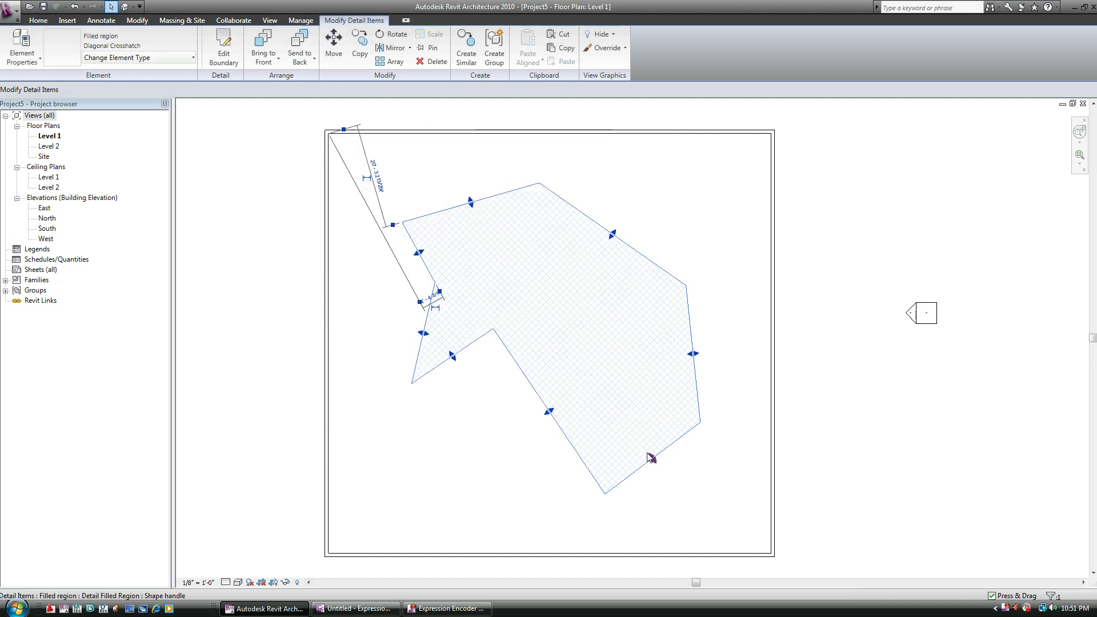
left_click(463, 467)
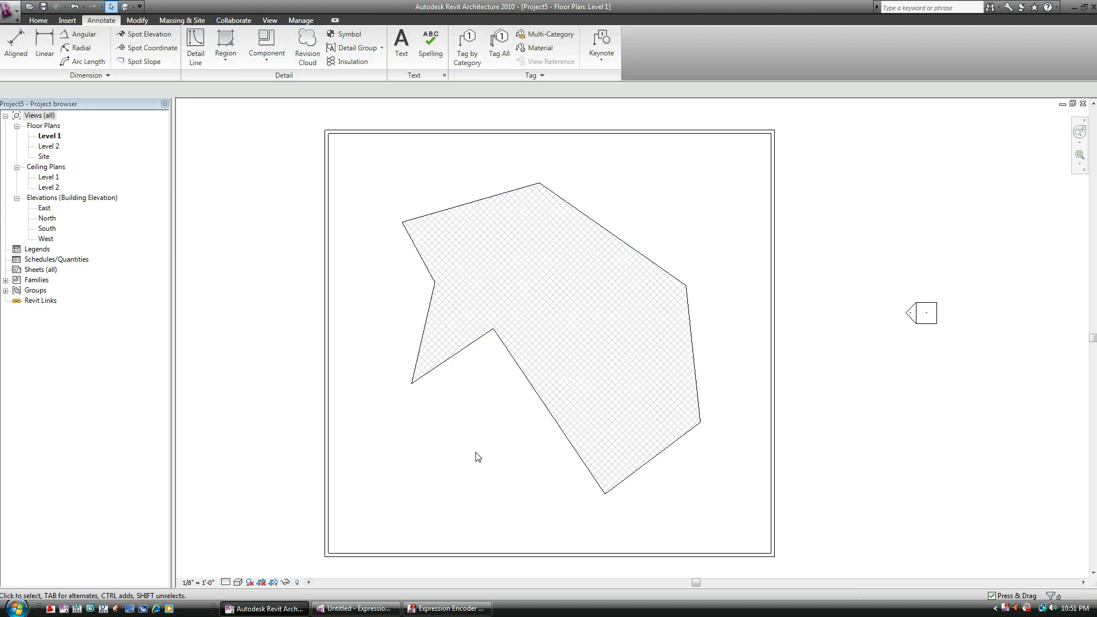
left_click(449, 361)
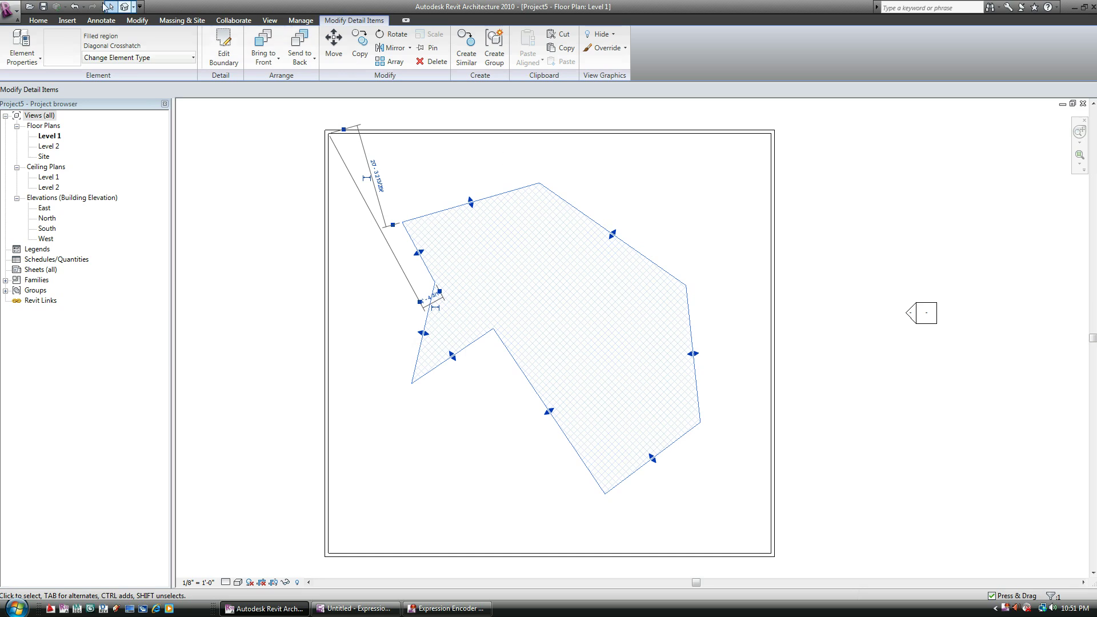
Set the region type's fill pattern to Wood 3 and confirm all dialogs
left_click(19, 40)
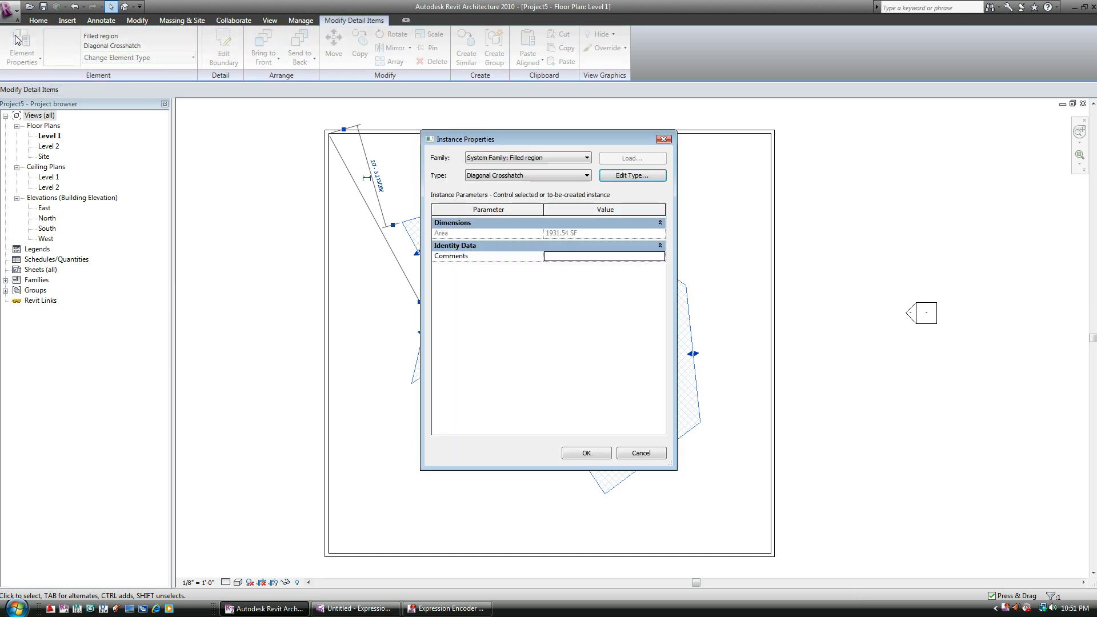
left_click(631, 178)
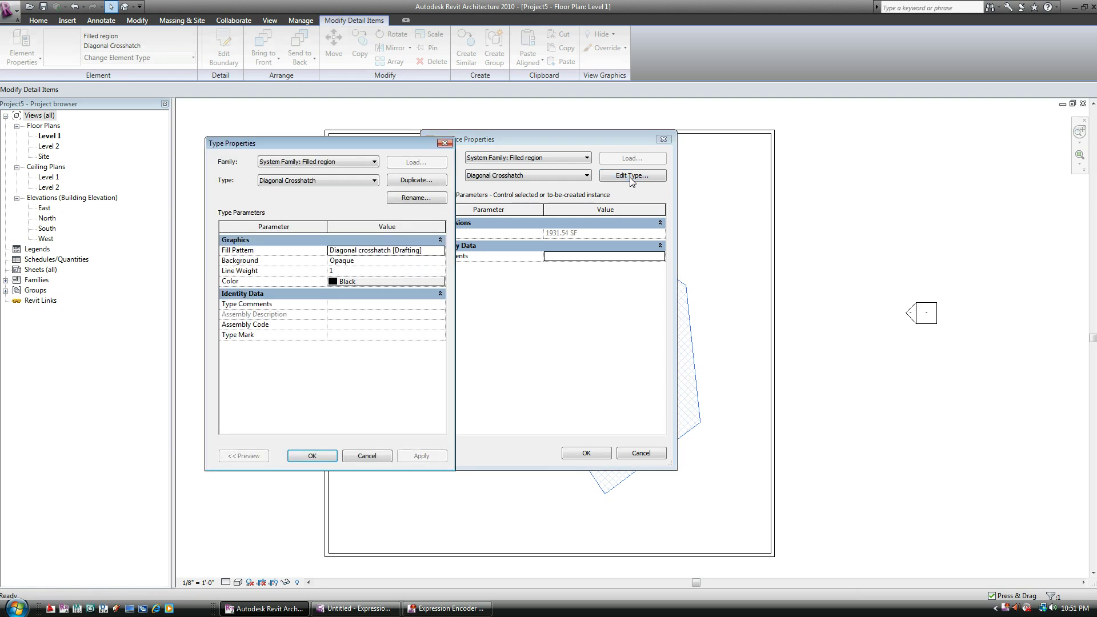
left_click(379, 250)
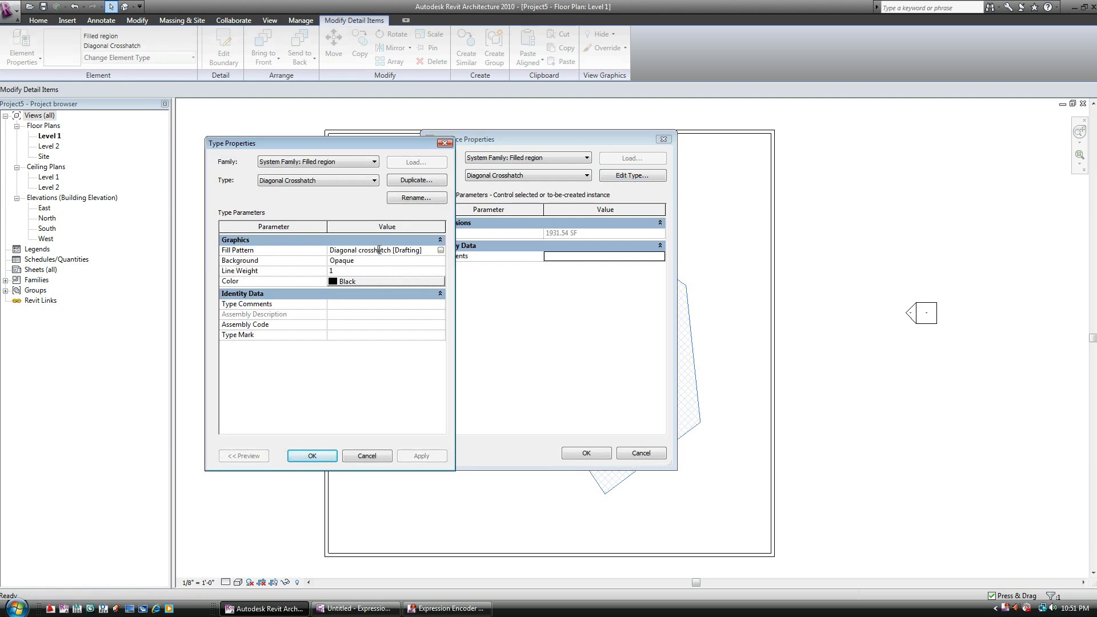
left_click(440, 251)
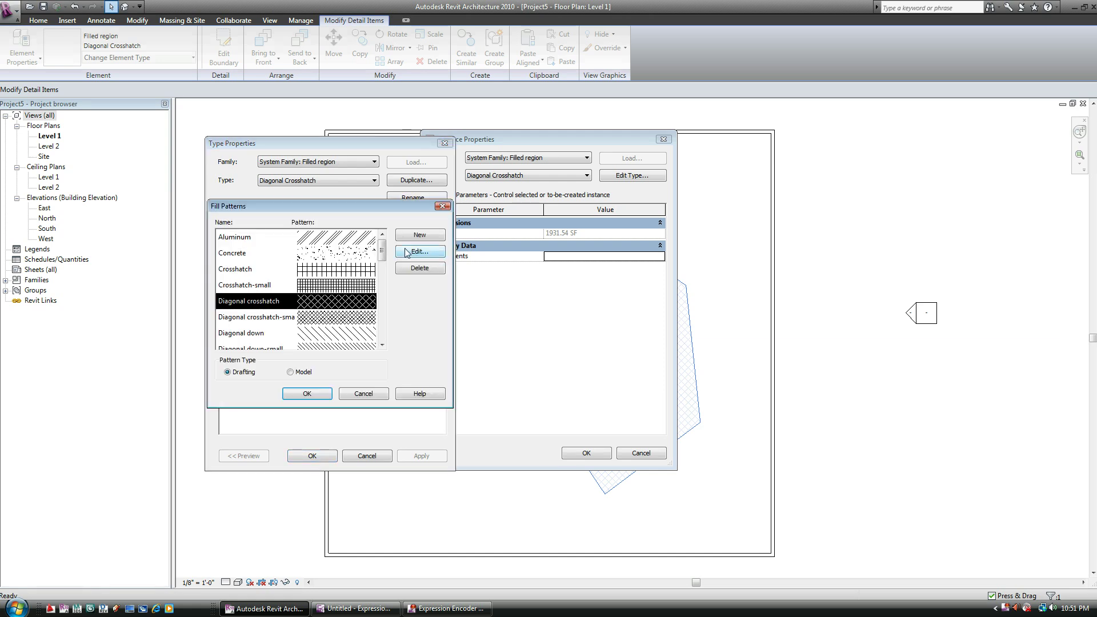
left_click_drag(385, 250, 394, 336)
left_click(350, 318)
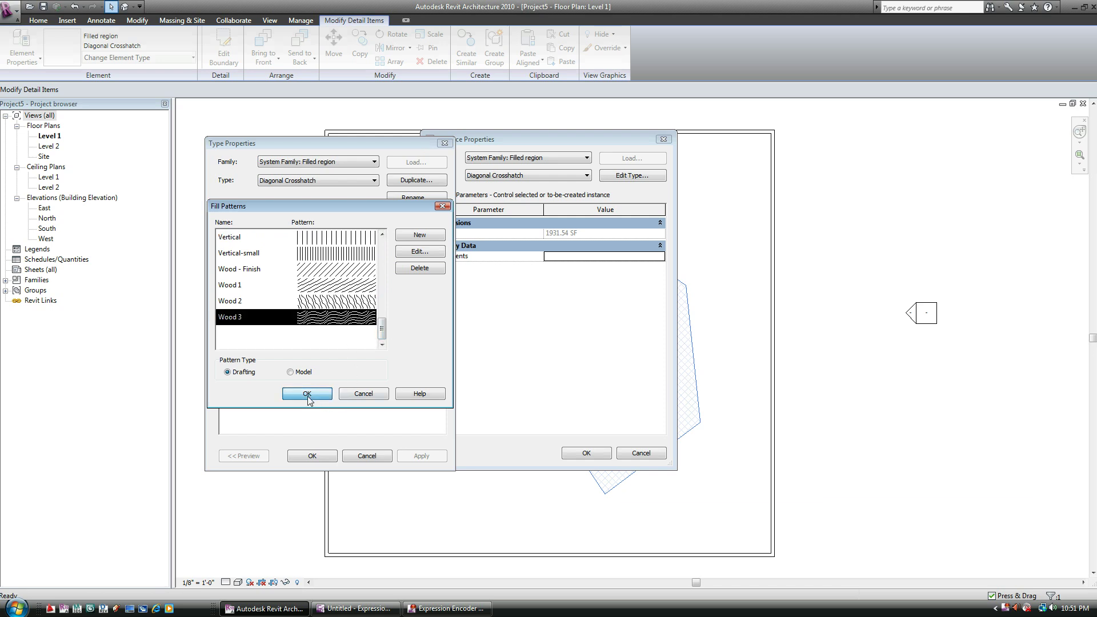
left_click(308, 394)
left_click(312, 456)
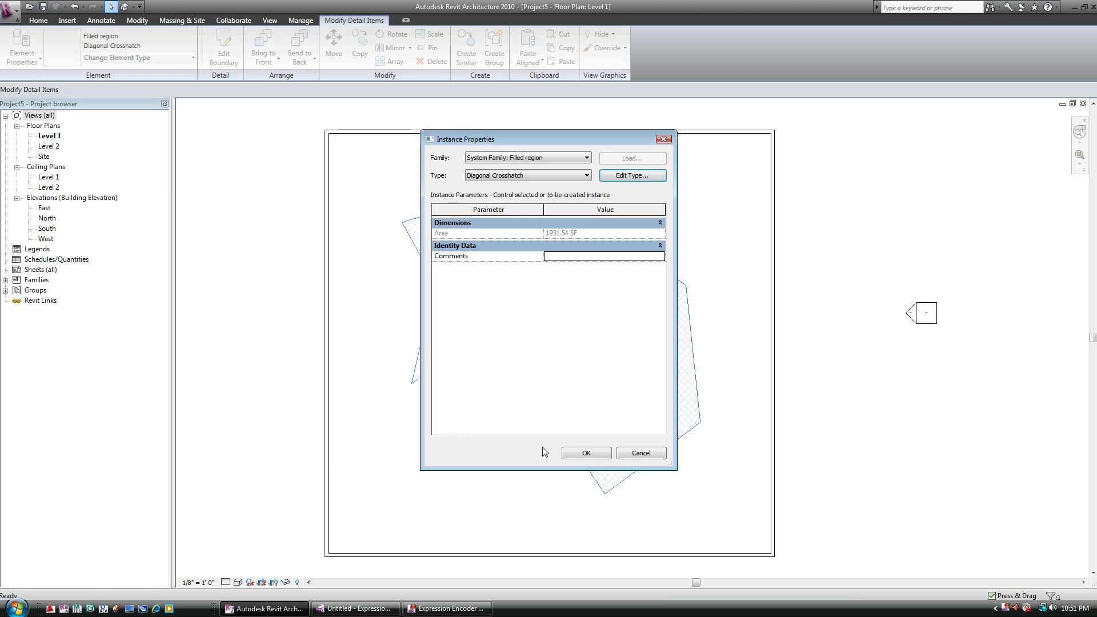
left_click(584, 453)
left_click(341, 458)
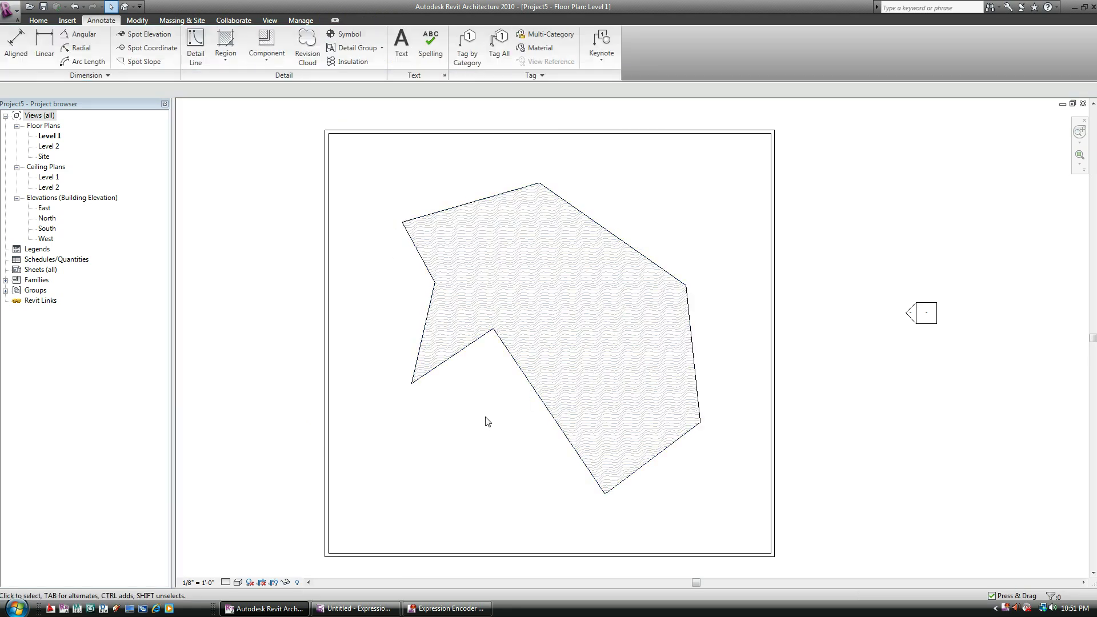
left_click(534, 389)
Edit the region's boundary and drag its edges outward to enlarge it
left_click(515, 357)
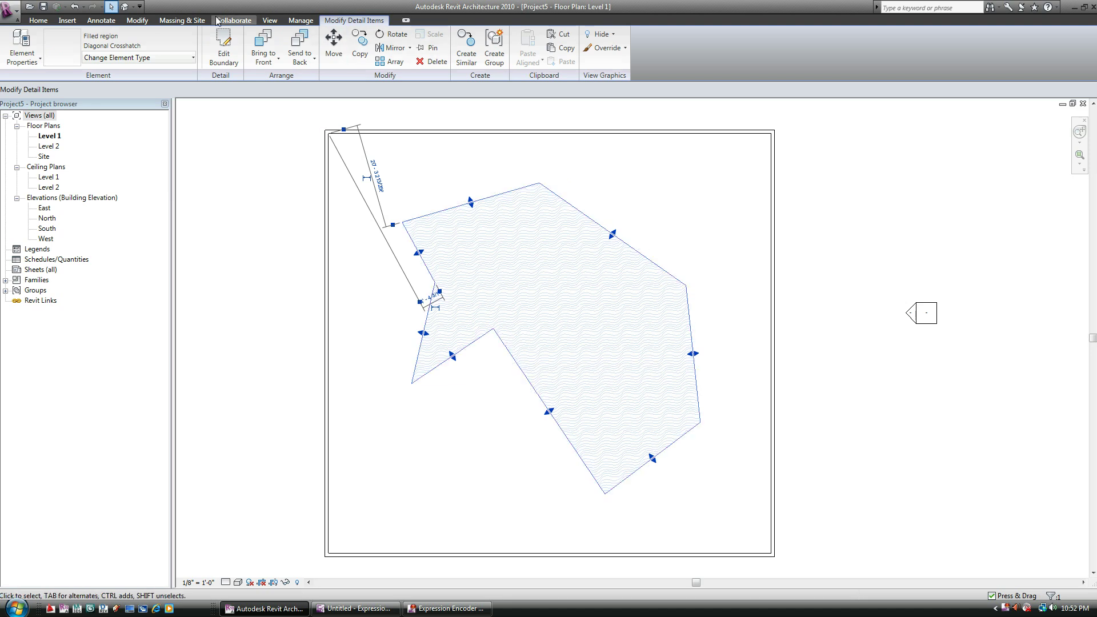
left_click(220, 55)
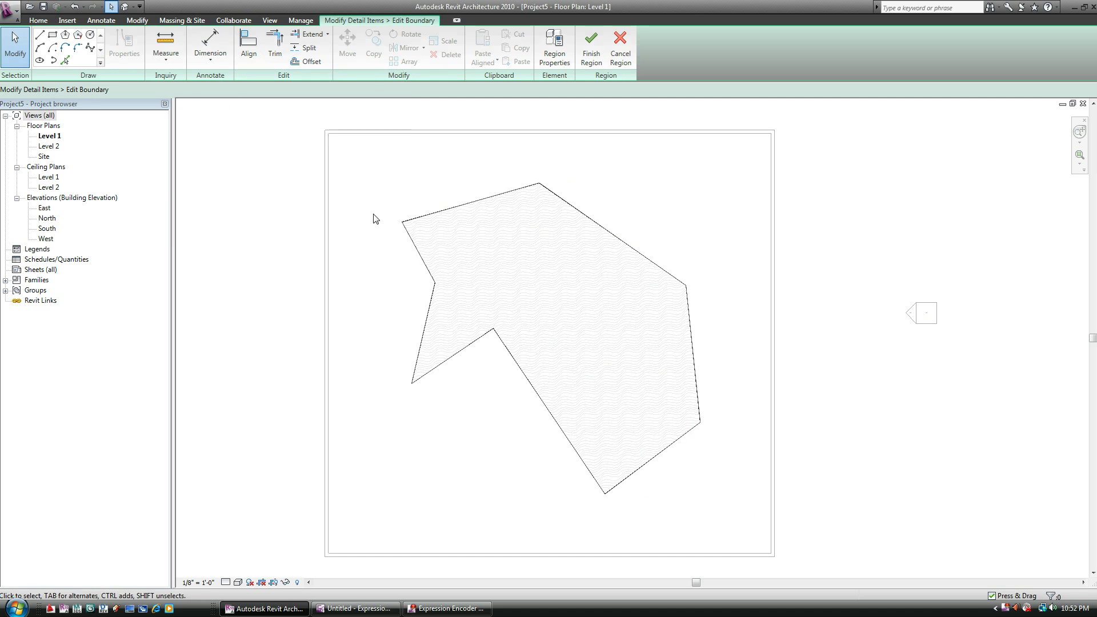
left_click_drag(428, 214, 414, 178)
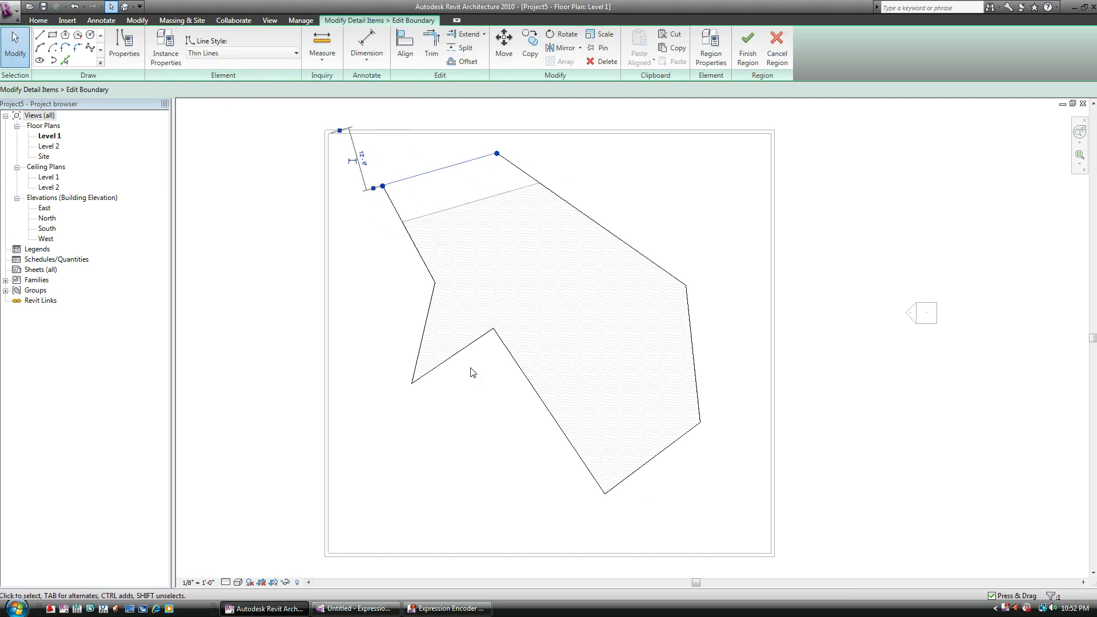
left_click_drag(518, 372, 494, 390)
left_click_drag(670, 451, 683, 470)
left_click_drag(702, 388, 715, 379)
left_click(454, 459)
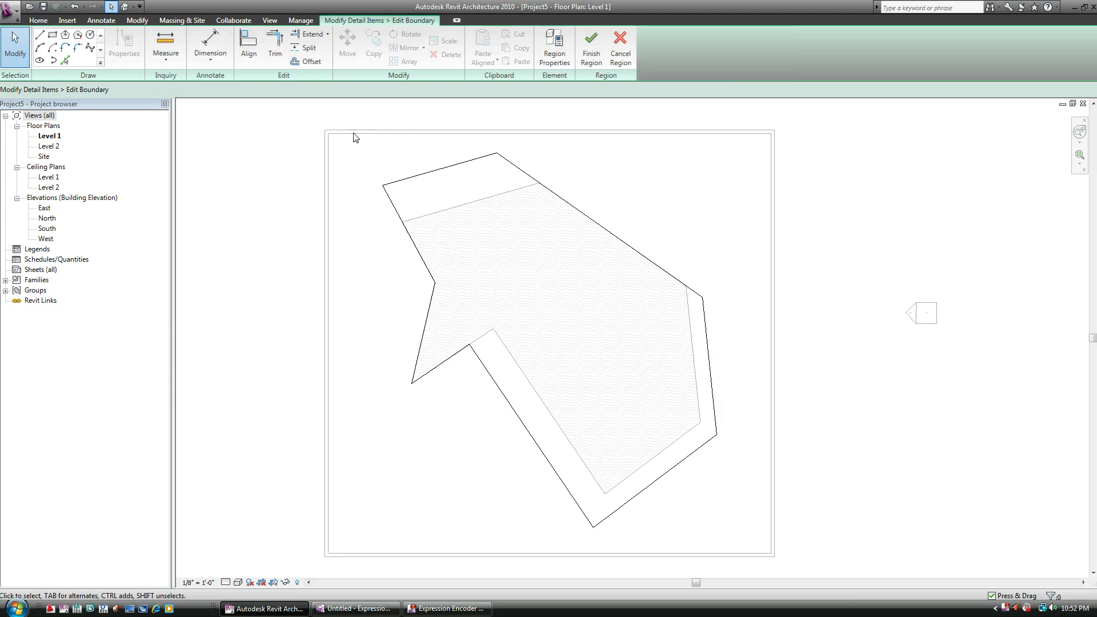
Set all boundary lines to <Invisible lines> and finish the region
mouse_move(349, 116)
left_mouse_down()
mouse_move(663, 487)
mouse_move(758, 548)
left_mouse_up()
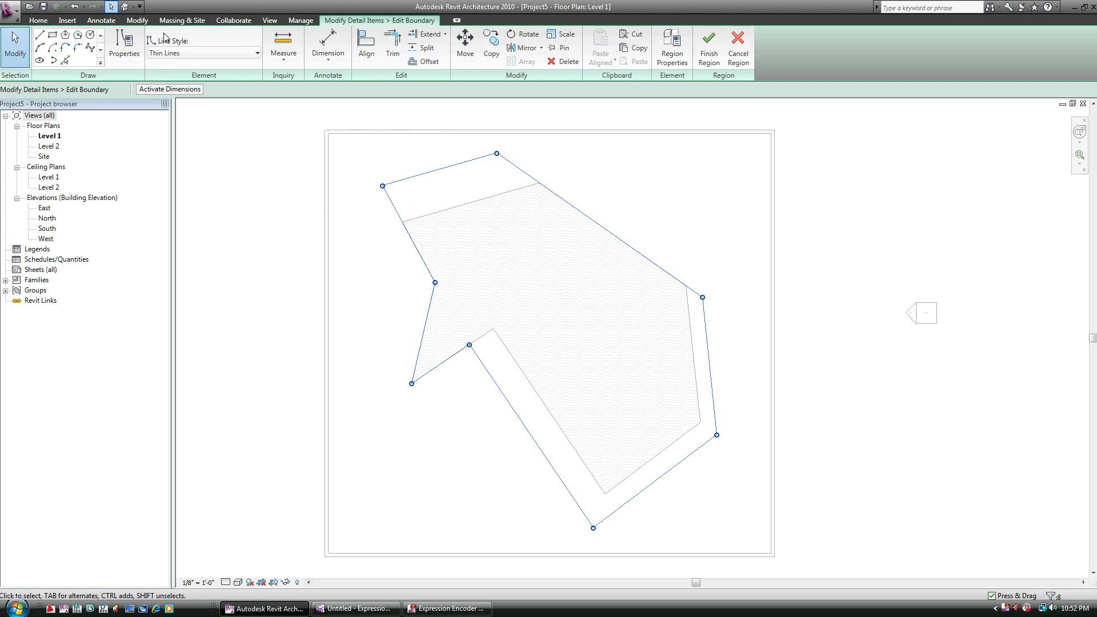
left_click(209, 57)
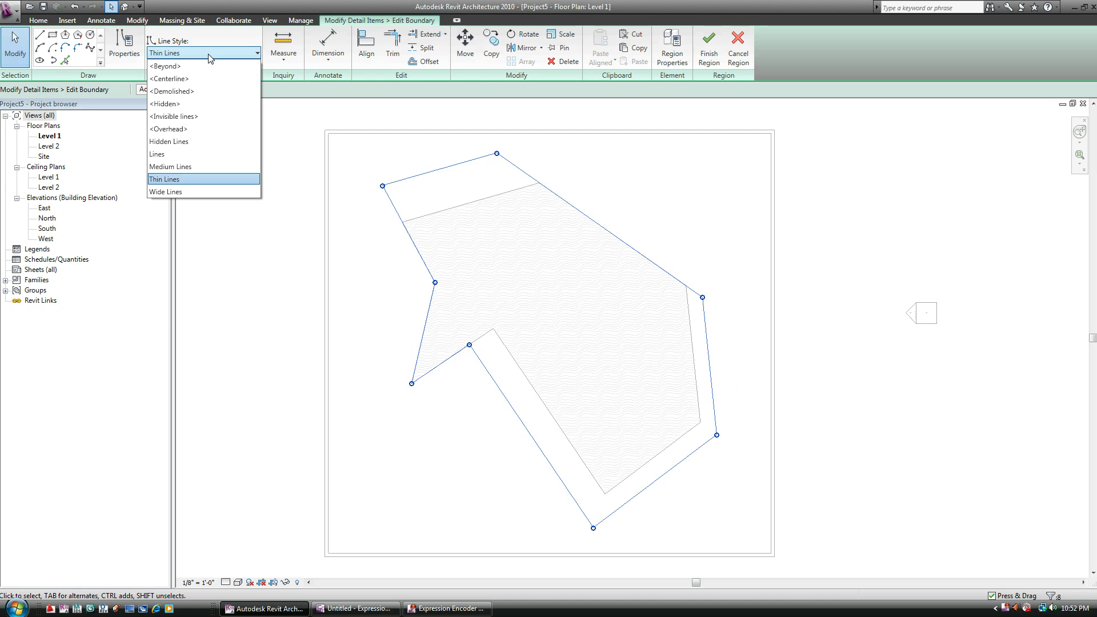
left_click(172, 117)
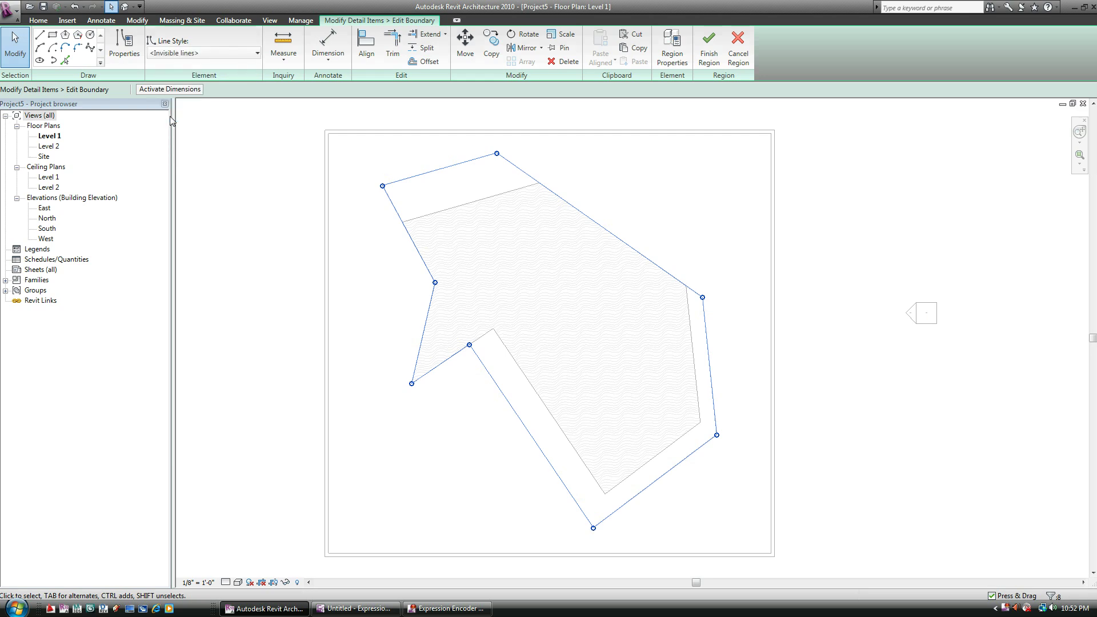
left_click(707, 63)
left_click(759, 235)
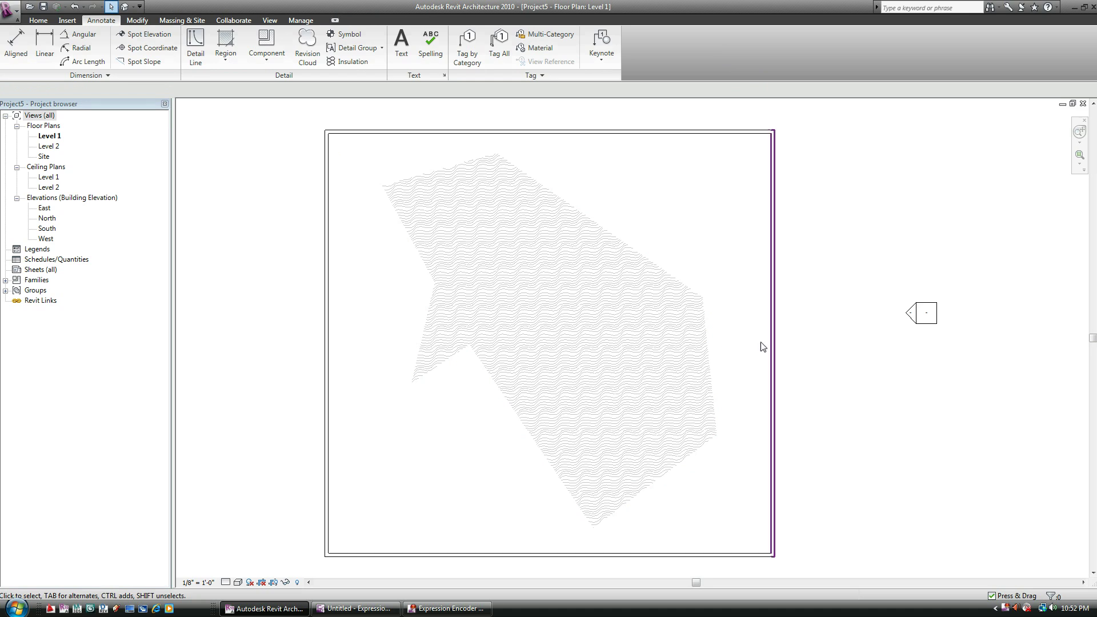
left_click(699, 320)
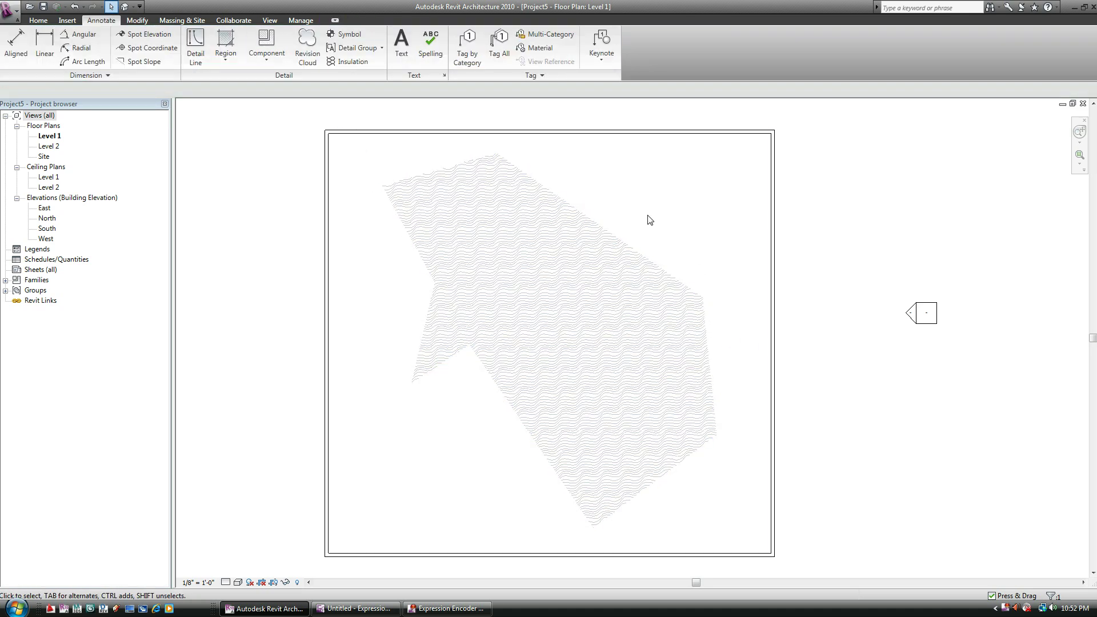
left_click(620, 247)
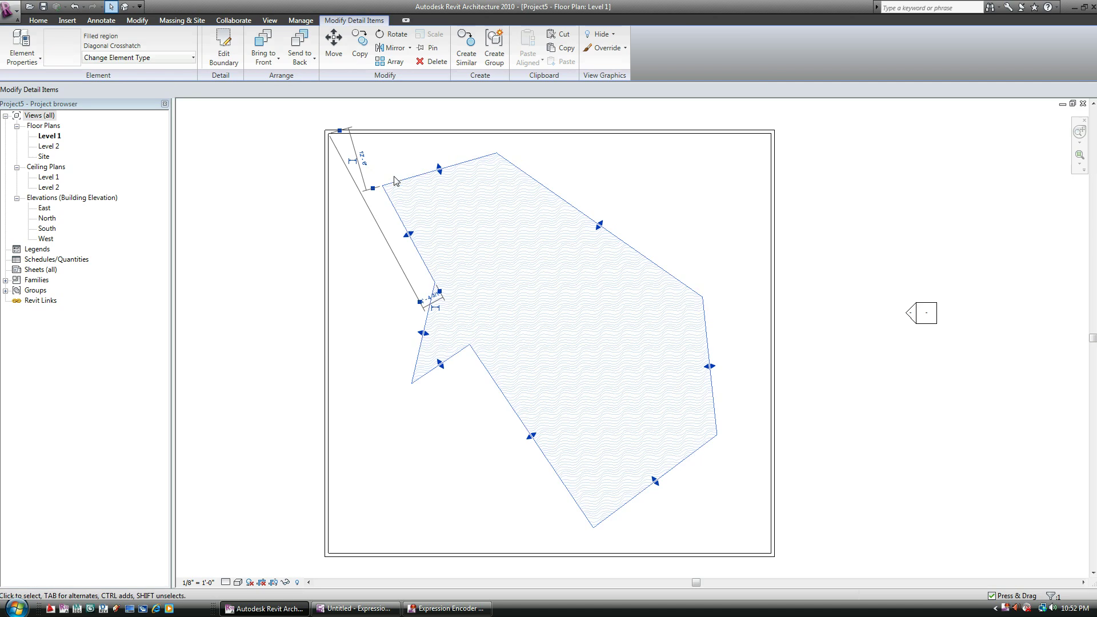
left_click(489, 421)
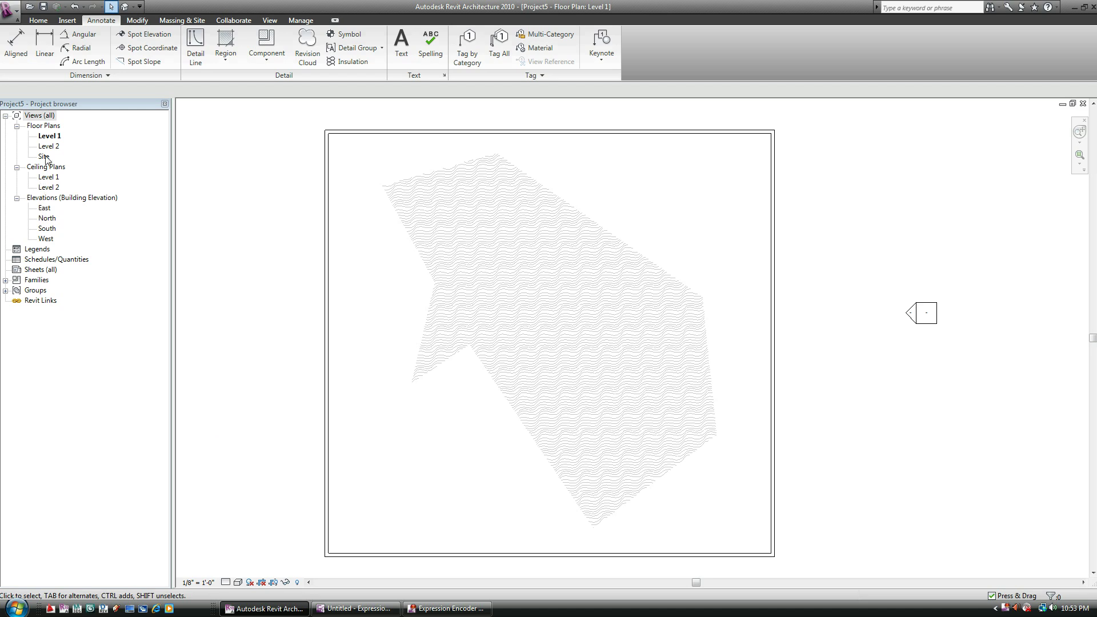
scroll(447, 292, "down", 2)
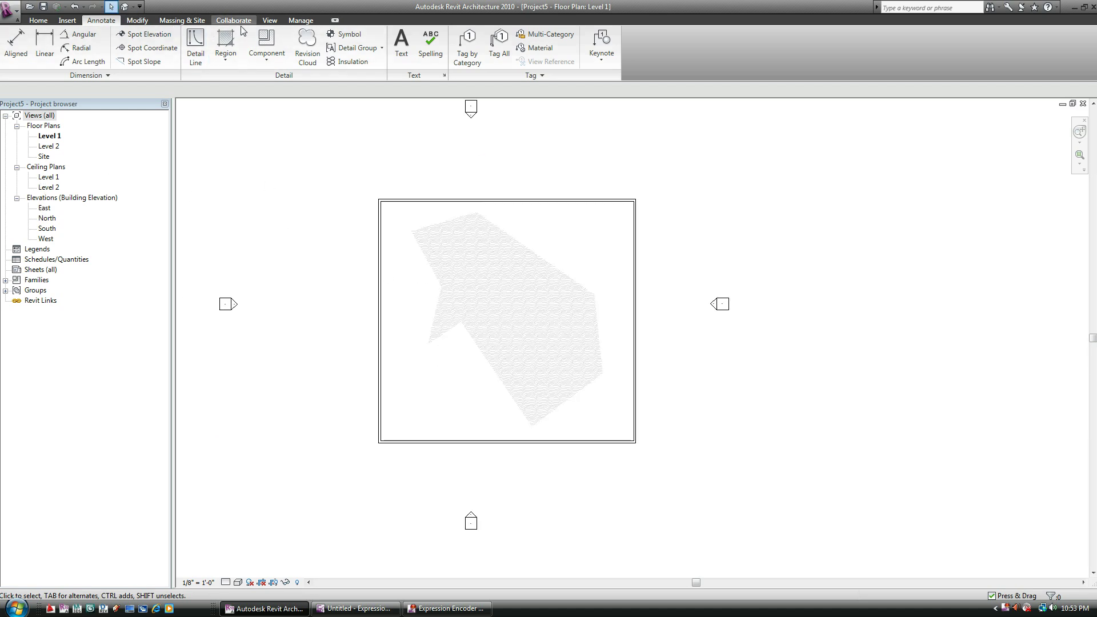
Draw a horizontal section line across the building and open the Section 1 view
left_click(269, 21)
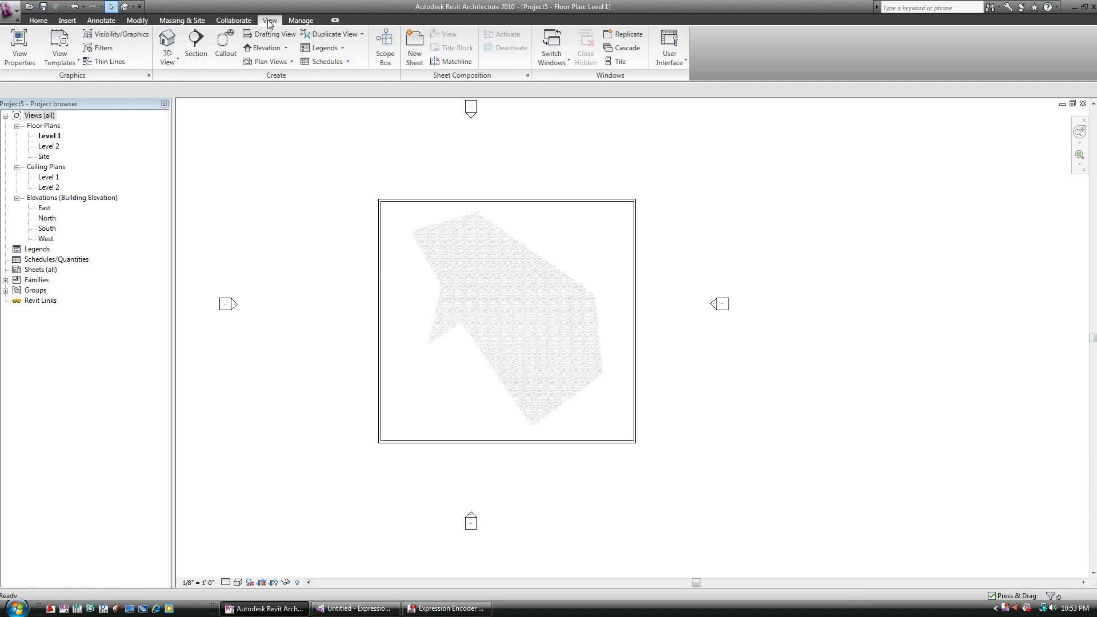
left_click(196, 41)
left_click(307, 286)
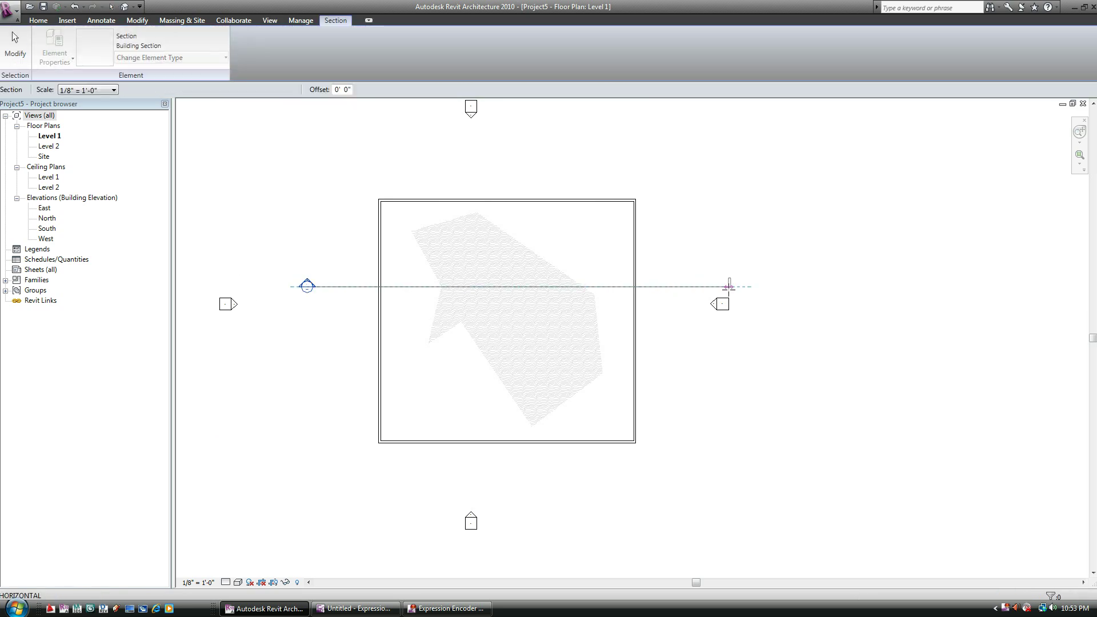
left_click(682, 286)
key("Escape")
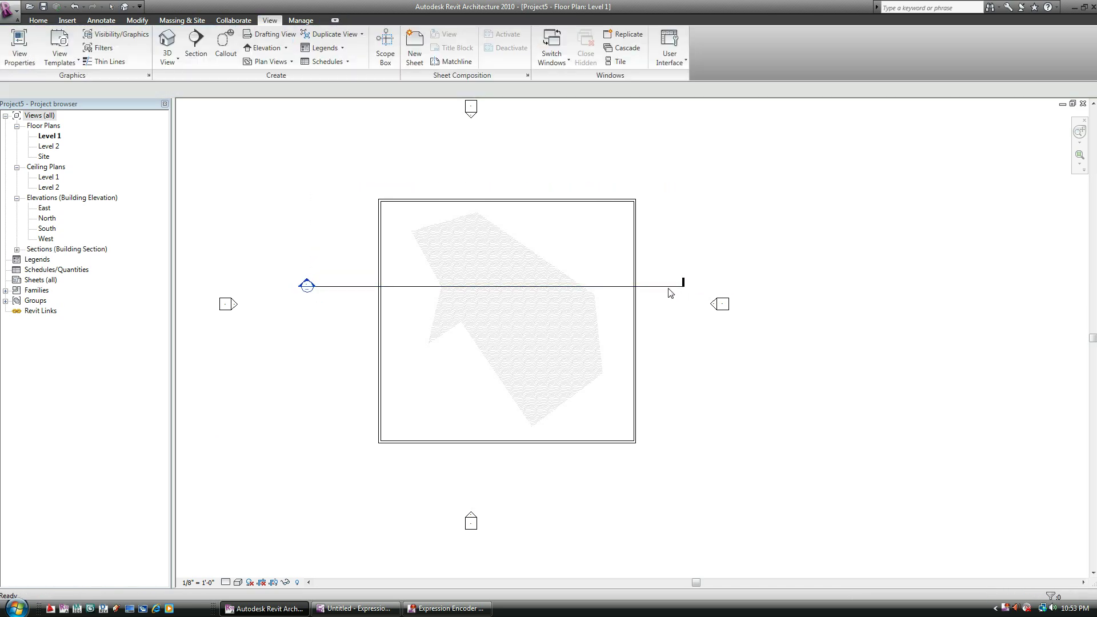
double_click(46, 250)
double_click(51, 259)
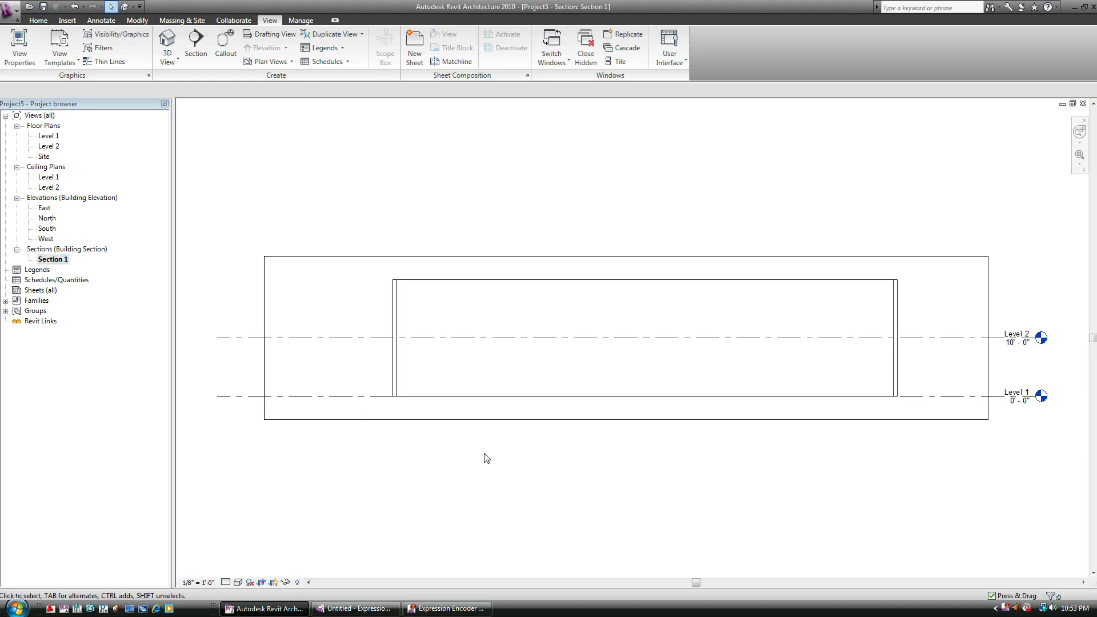
scroll(448, 446, "up", 2)
scroll(434, 440, "up", 1)
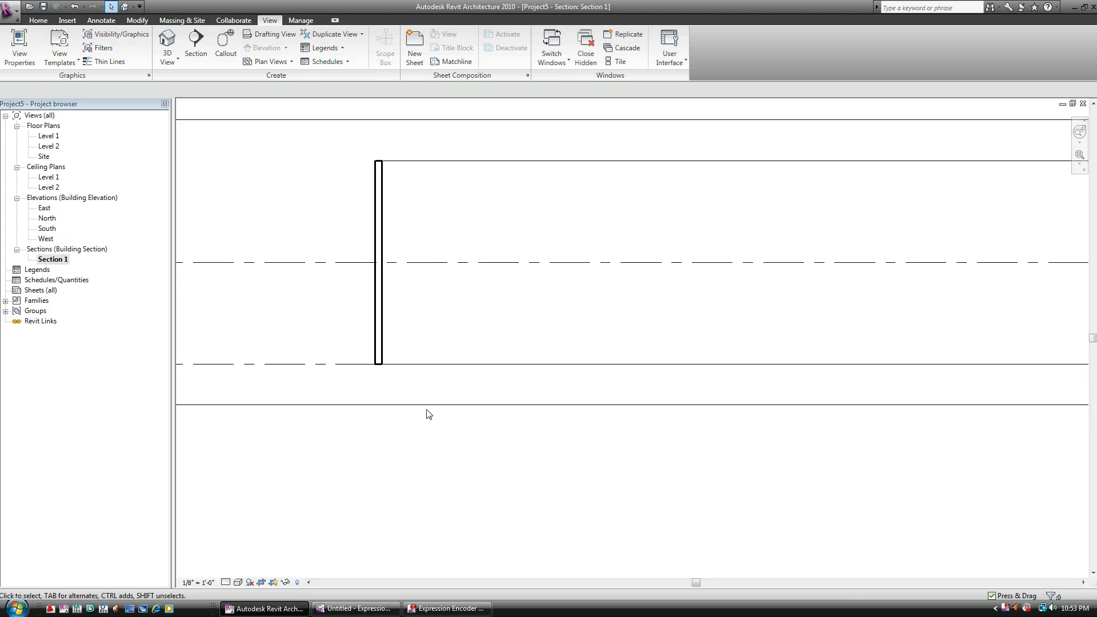
Drag the section's crop region bottom edge further down
left_click(429, 406)
scroll(430, 408, "down", 2)
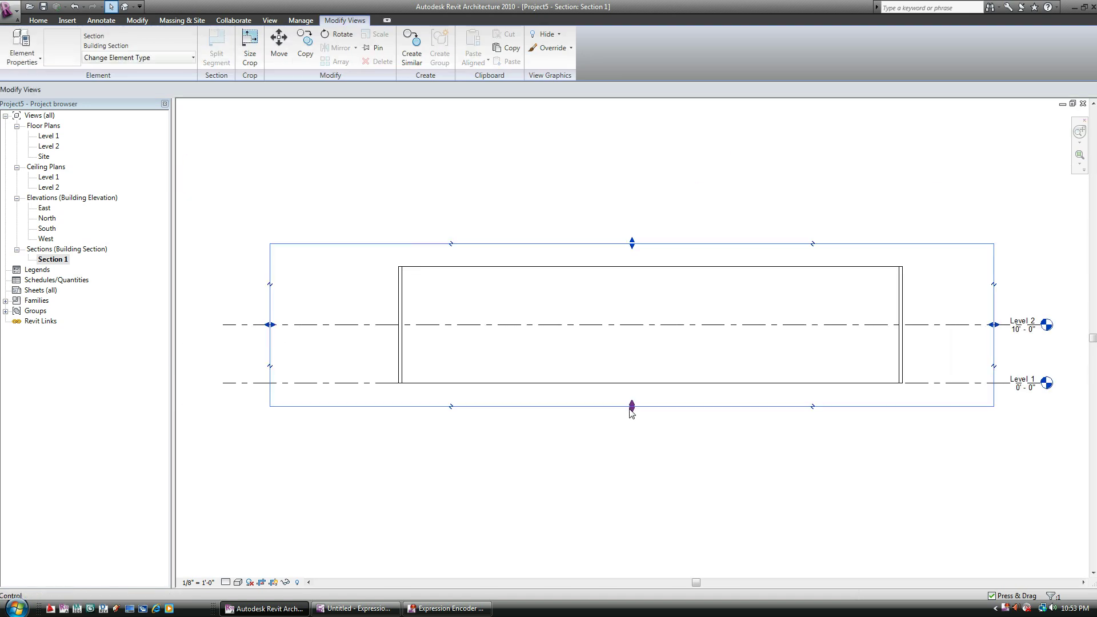
left_click_drag(629, 407, 632, 472)
left_click(402, 411)
scroll(401, 411, "up", 1)
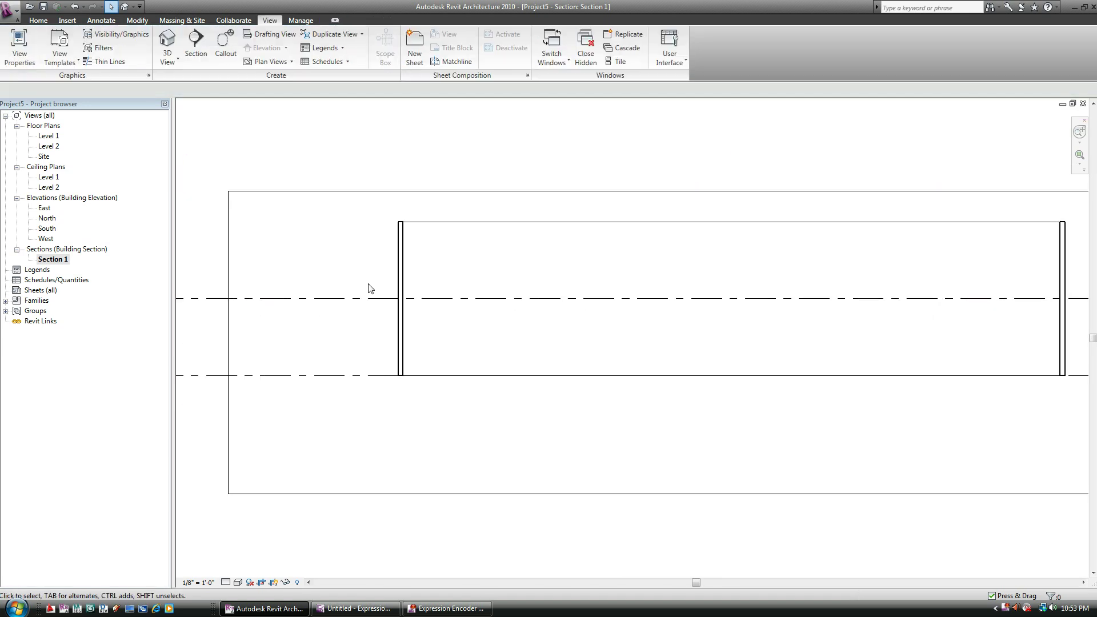
Add Bearing Footing 36" x 12" wall foundations under the left and right walls
left_click(38, 20)
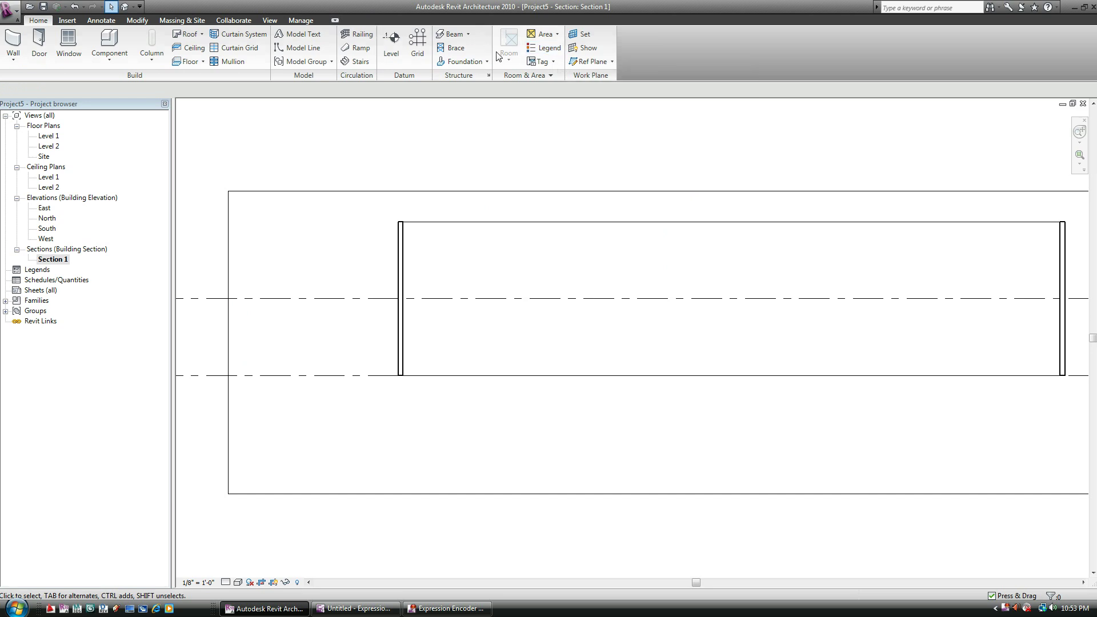
left_click(460, 61)
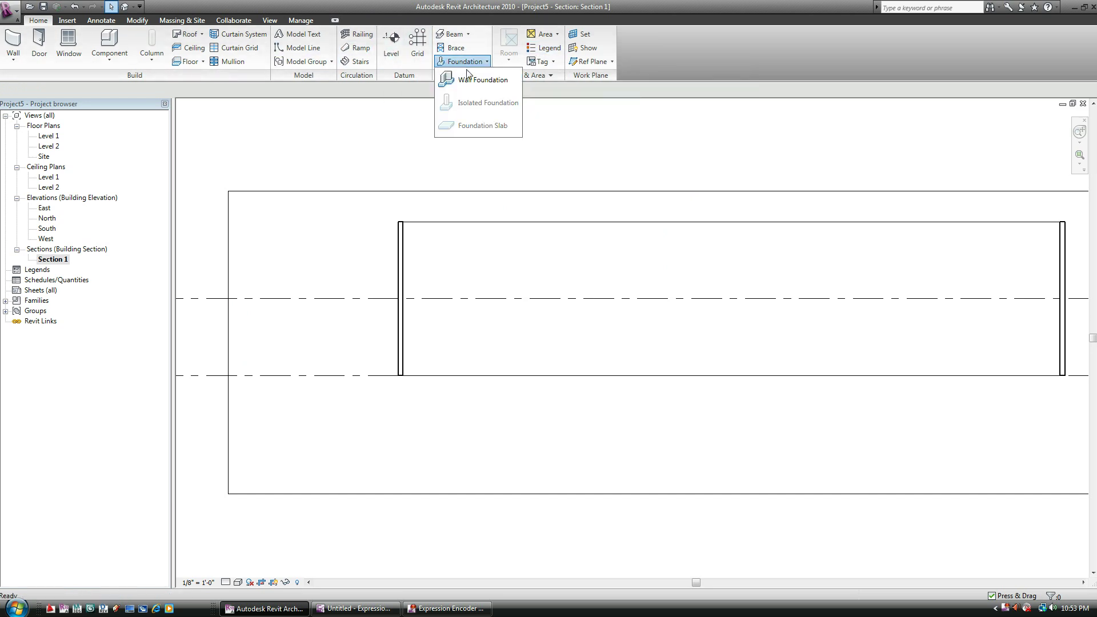
left_click(469, 85)
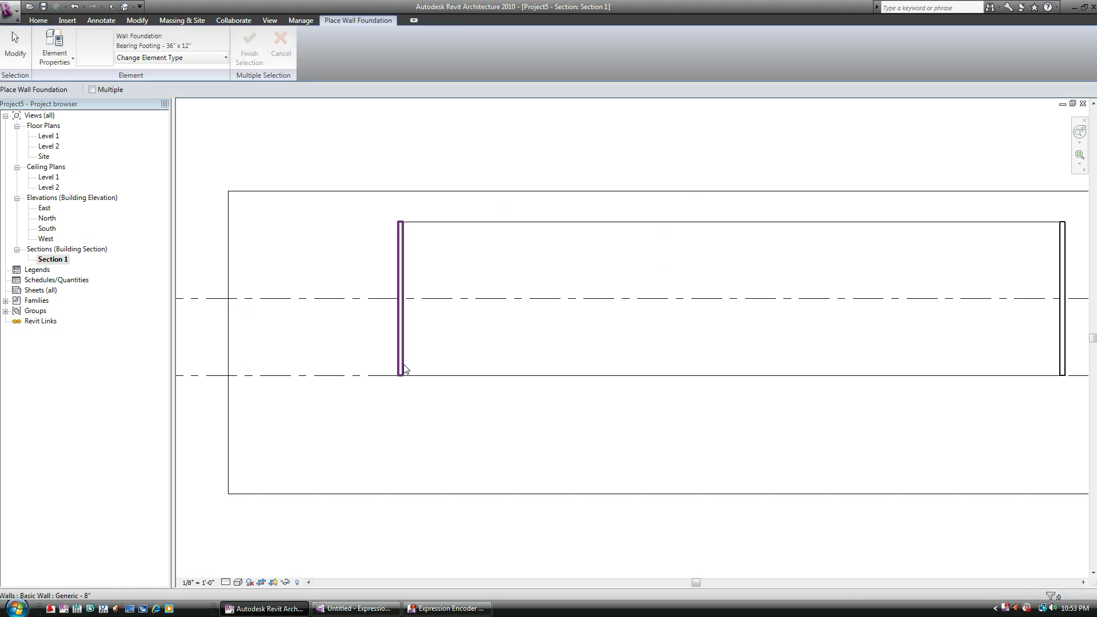
left_click(403, 366)
left_click(1062, 361)
key("Escape")
scroll(325, 428, "up", 2)
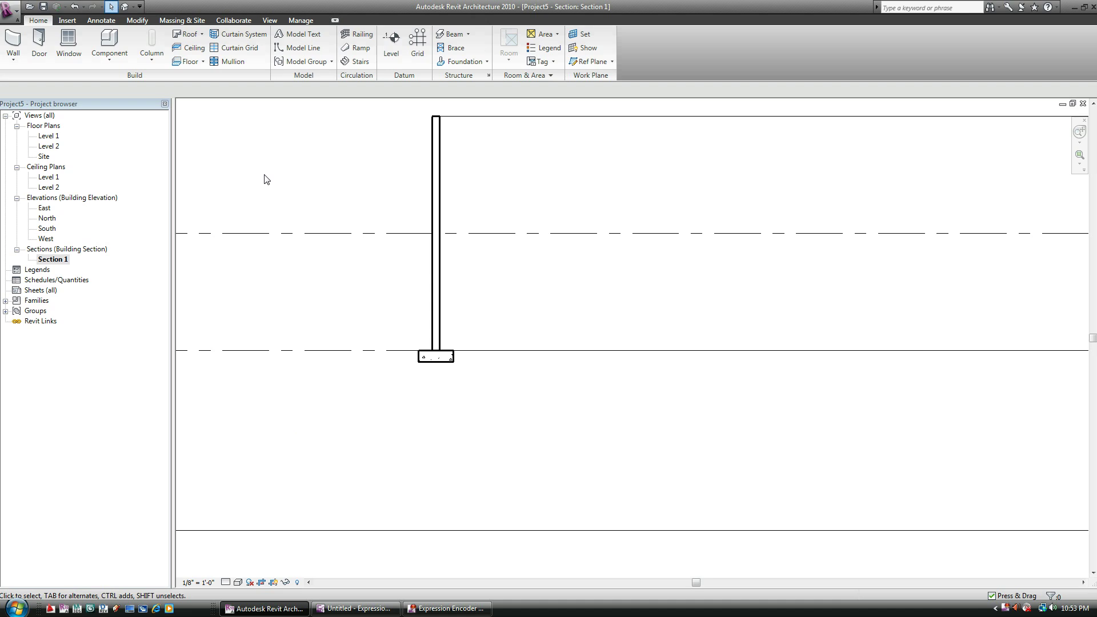
Start a filled region and sketch the ground outline from the footing corner down and along the bottom
left_click(103, 21)
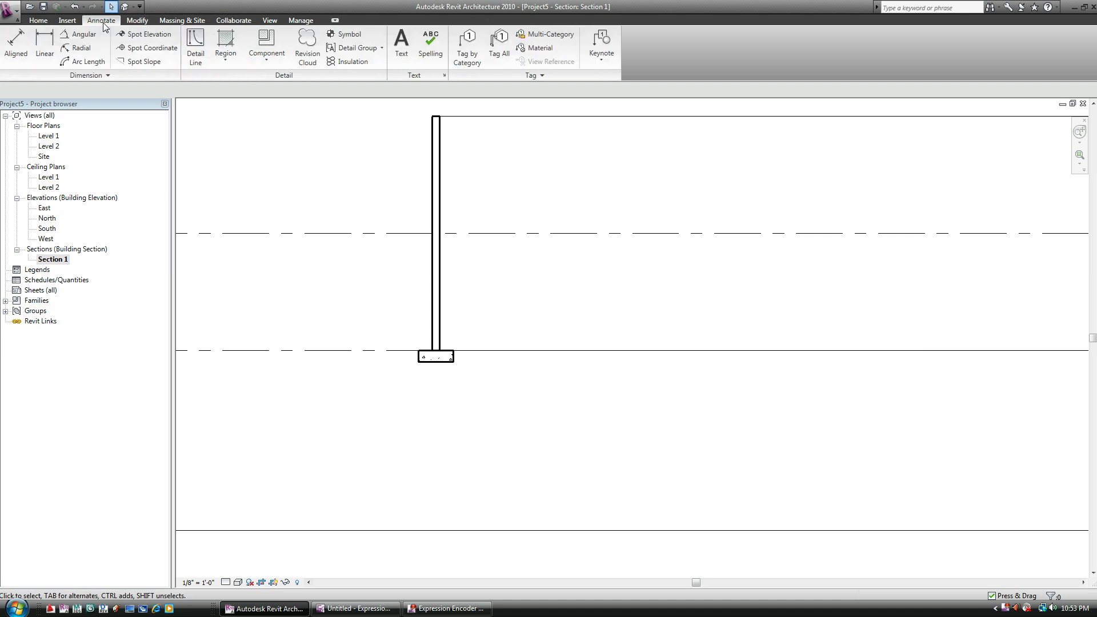
left_click(226, 40)
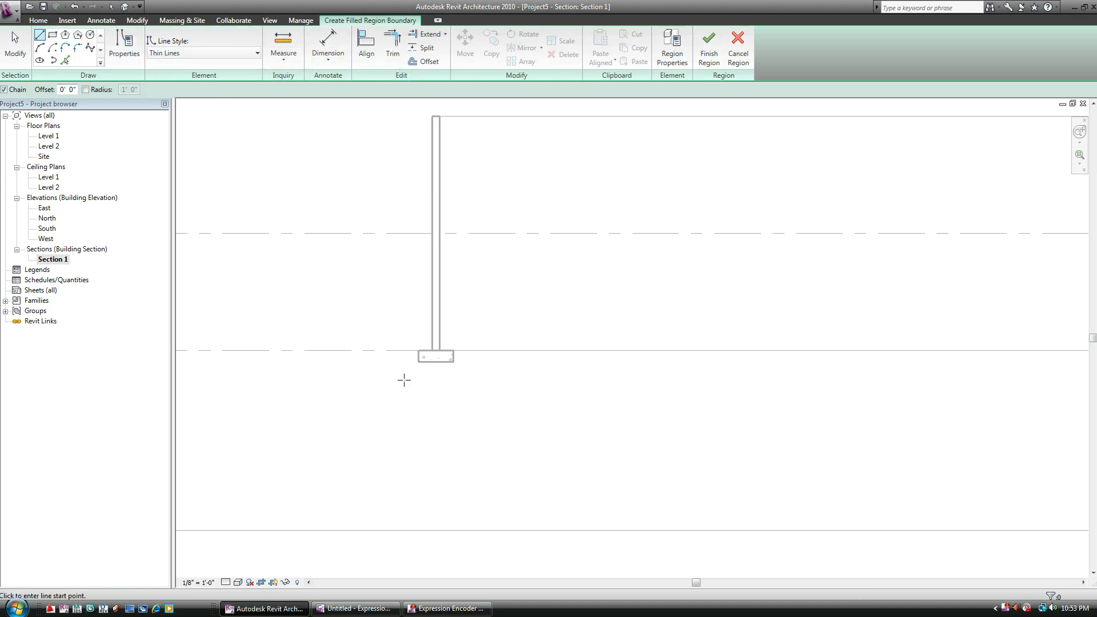
left_click(418, 350)
left_click(319, 401)
left_click(311, 453)
left_click(417, 483)
left_click(576, 483)
left_click(690, 460)
Carry the outline around the right side, close it at the footing's top-left corner, and finish
left_click(766, 488)
left_click(850, 463)
left_click(849, 415)
left_click(763, 382)
left_click(664, 368)
left_click(639, 350)
left_click(454, 350)
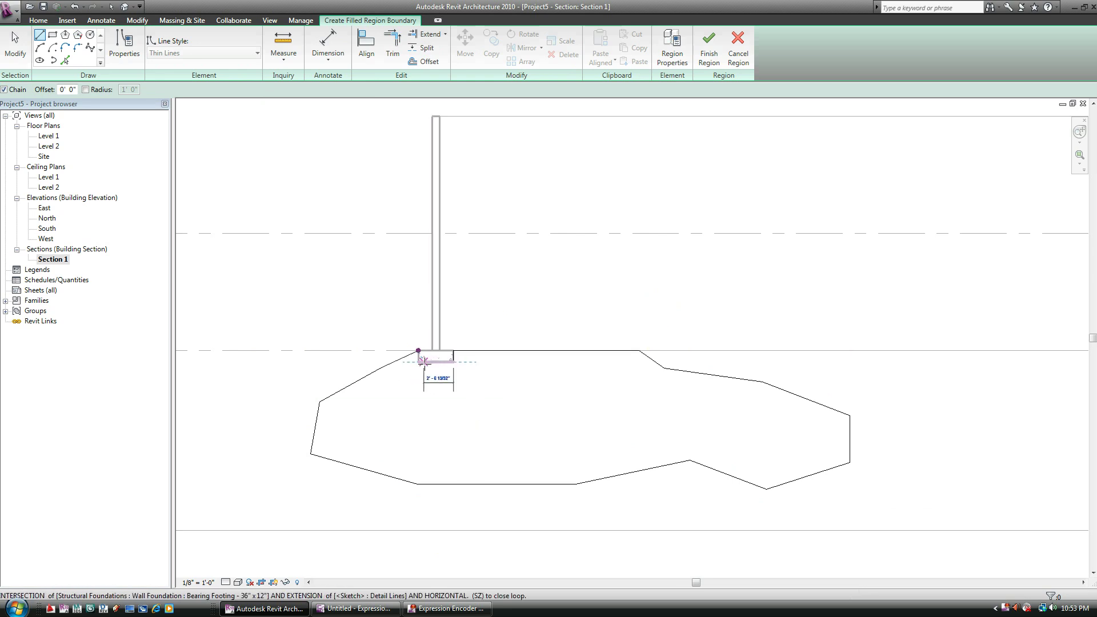
scroll(420, 361, "up", 3)
scroll(420, 362, "up", 1)
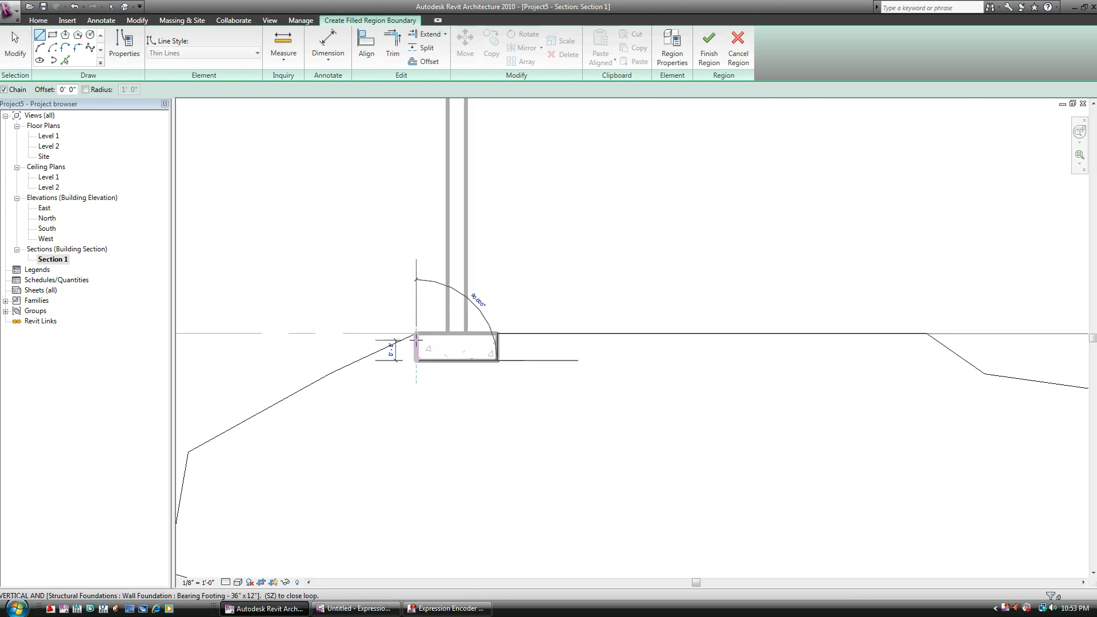
left_click(415, 333)
scroll(423, 370, "down", 3)
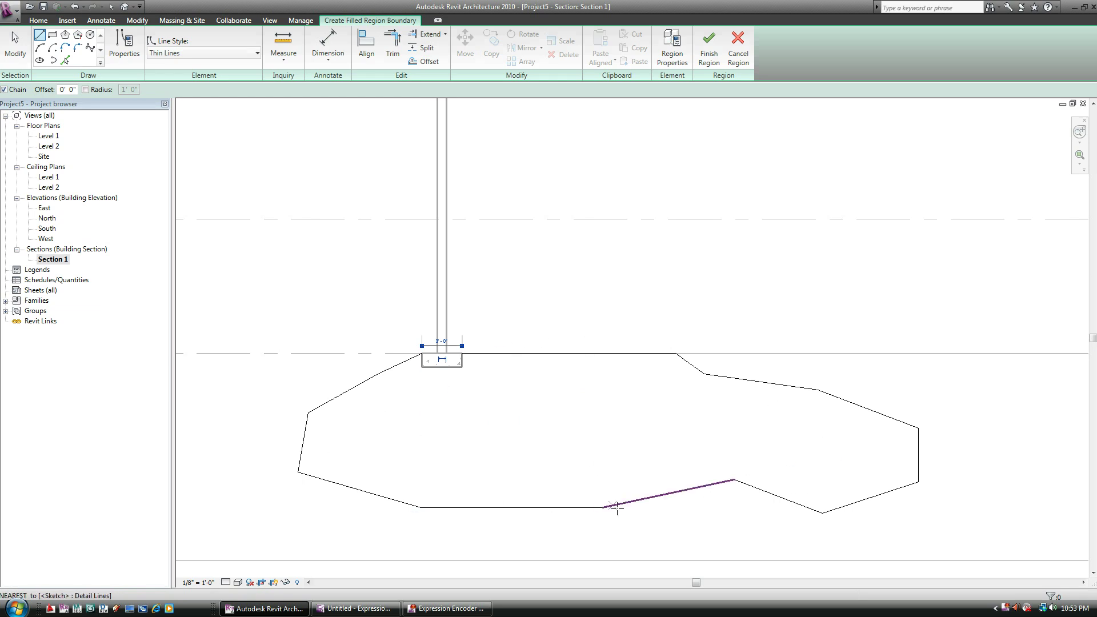
left_click(710, 51)
Frame the section view and select the ground filled region under the left footing
left_click(943, 394)
scroll(642, 440, "down", 2)
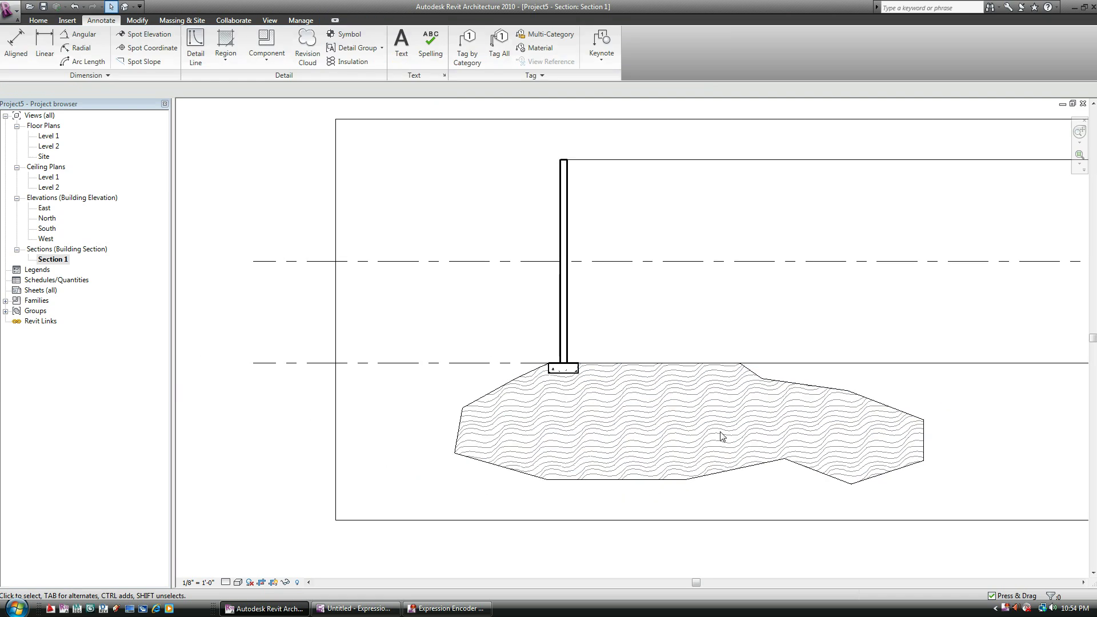
middle_click_drag(425, 401, 384, 405)
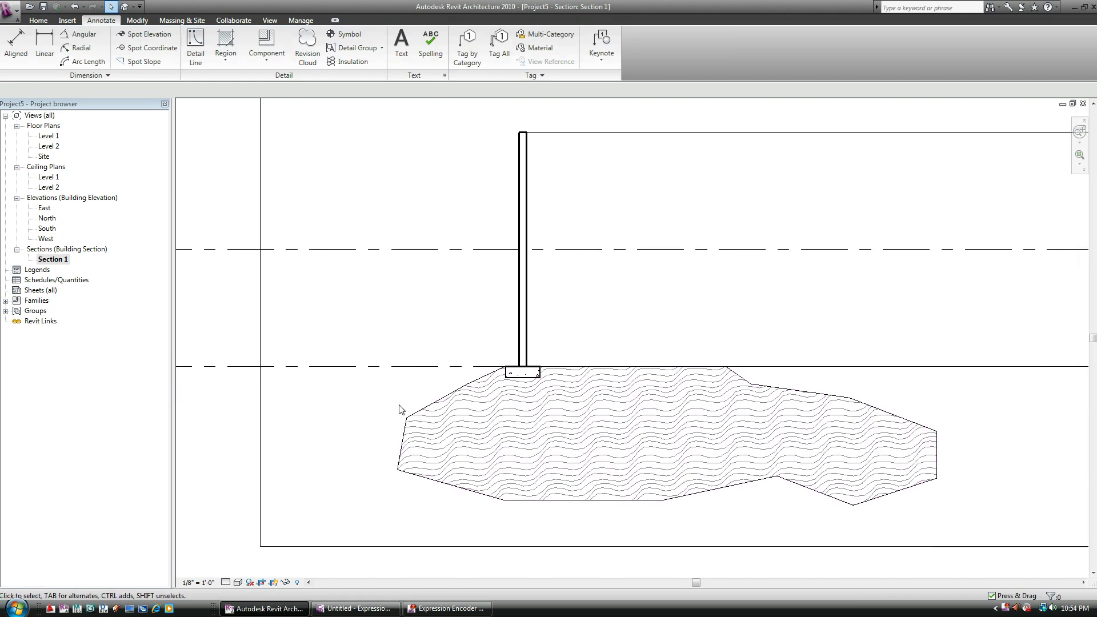
left_click(412, 415)
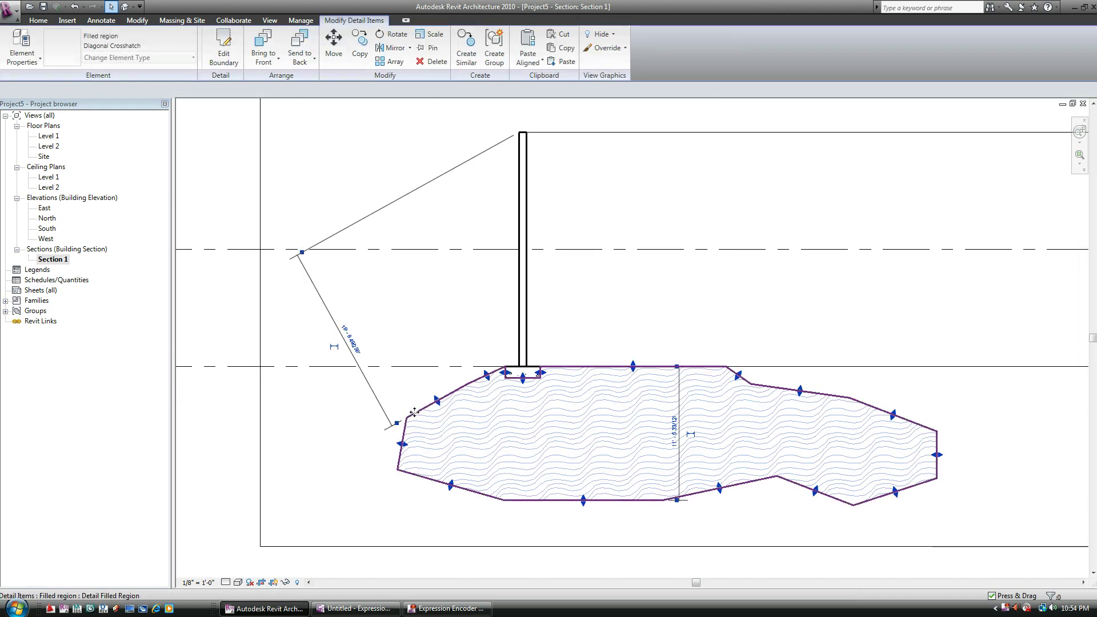
Set the region type's fill pattern to Earth and confirm all dialogs
left_click(16, 42)
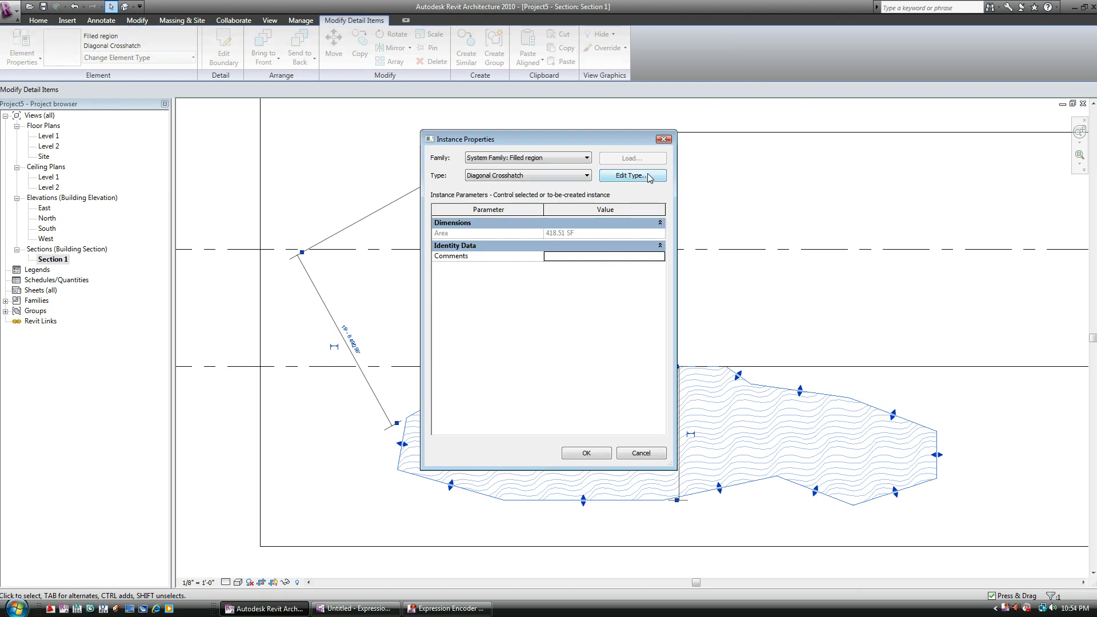
left_click(631, 175)
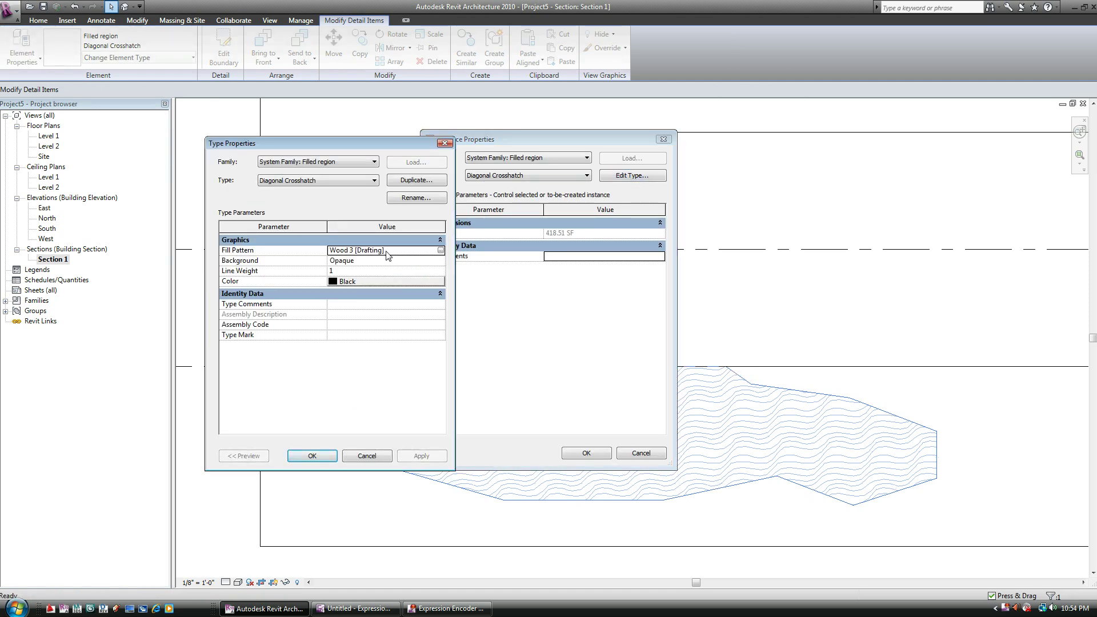
left_click(432, 251)
left_click(441, 250)
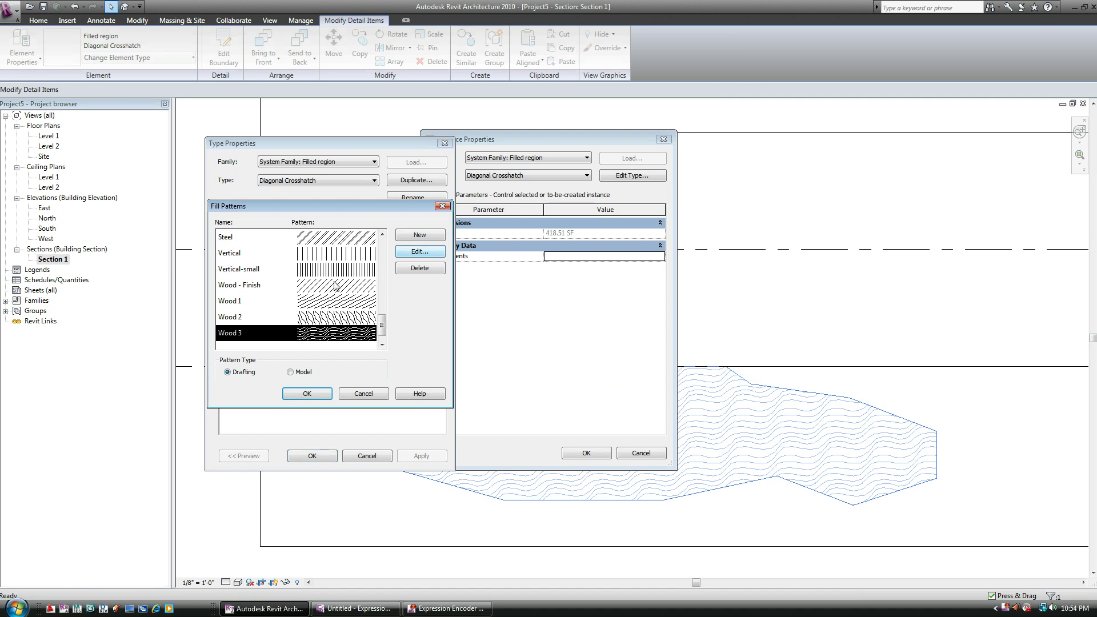
scroll(357, 322, "up", 5)
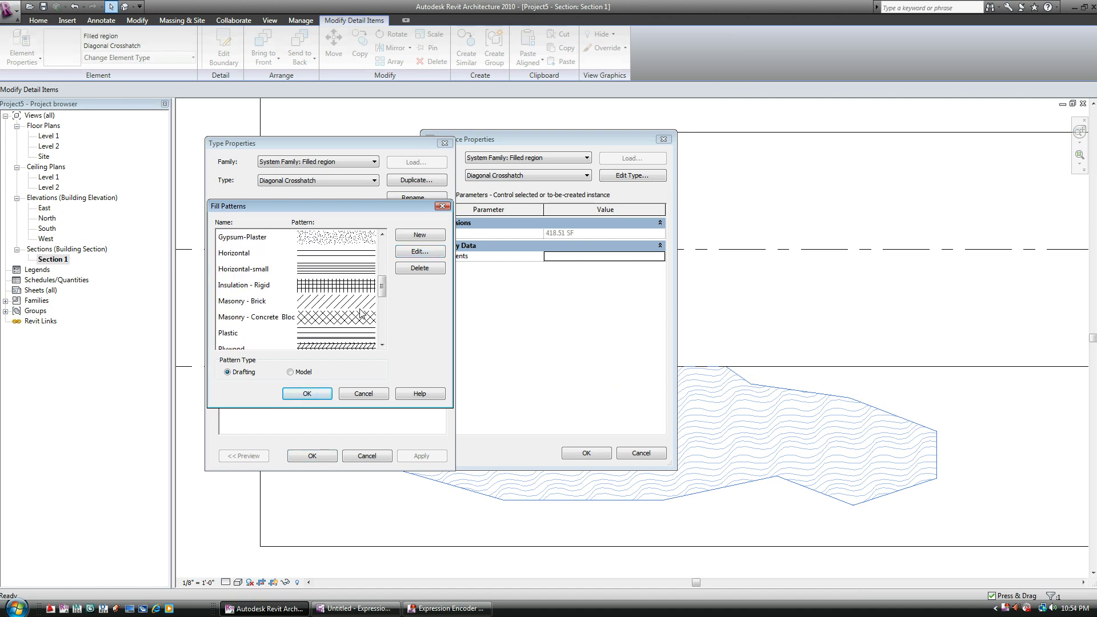
scroll(360, 312, "up", 1)
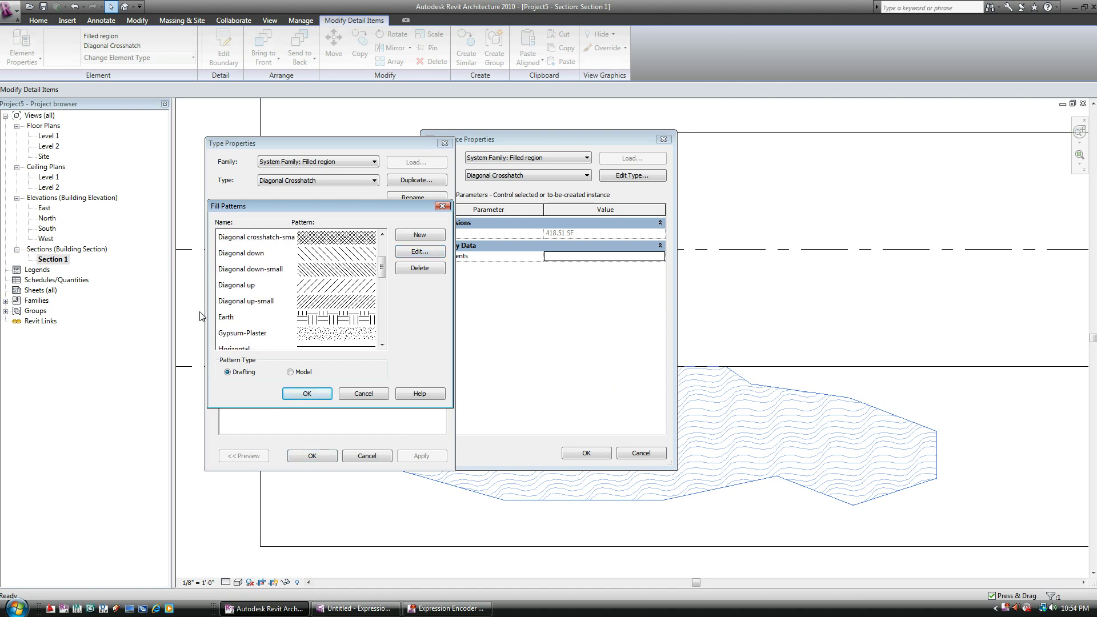
left_click(309, 319)
left_click(309, 393)
left_click(312, 456)
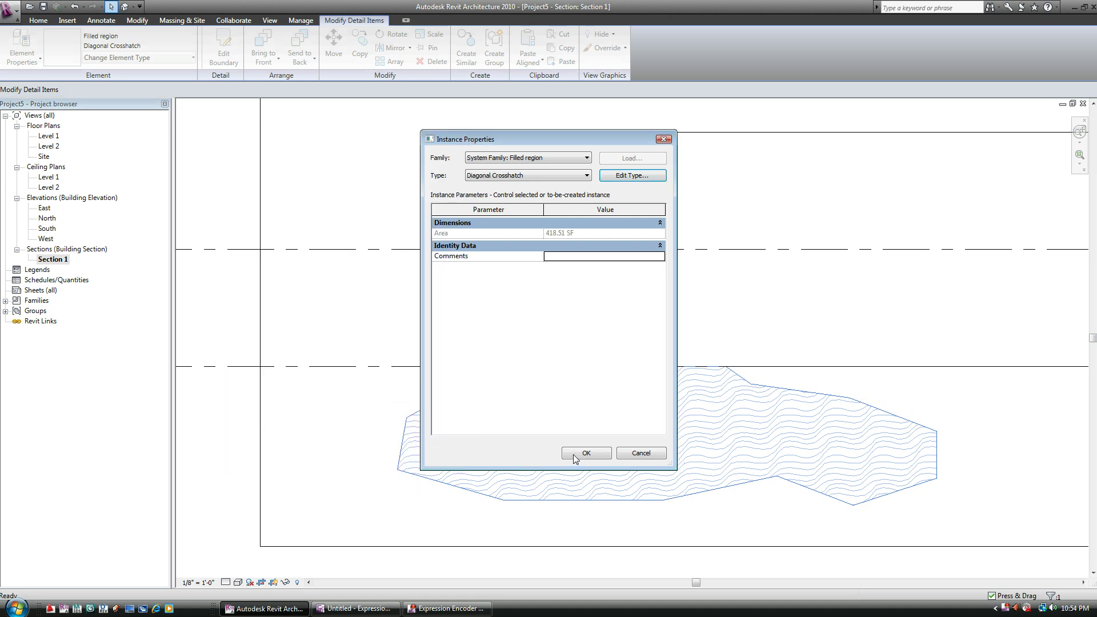
left_click(586, 452)
left_click(334, 464)
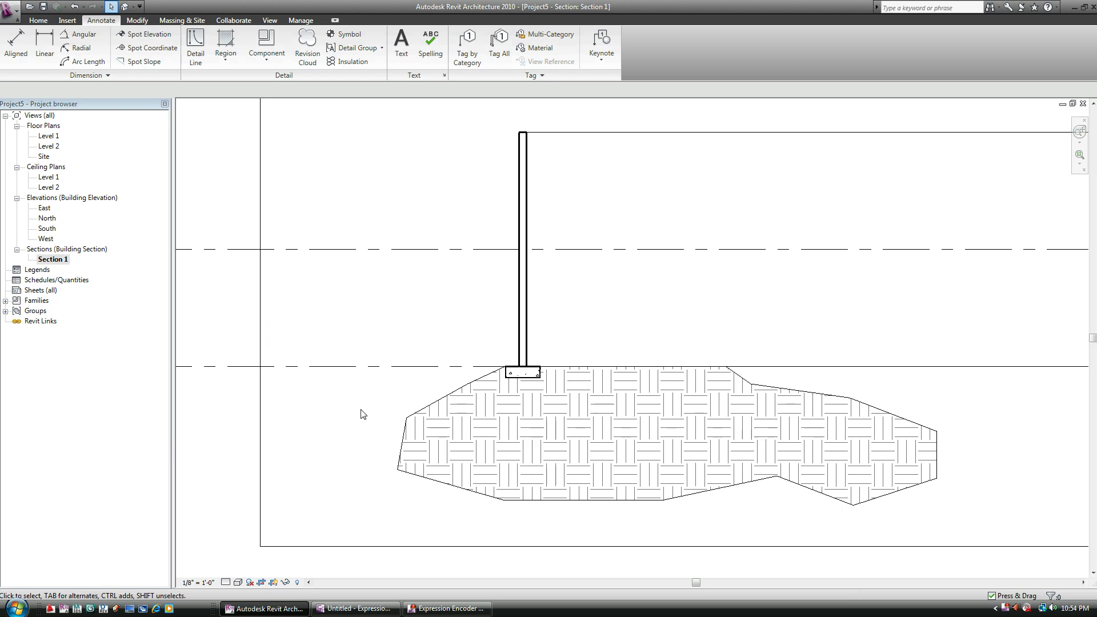
scroll(365, 411, "down", 1)
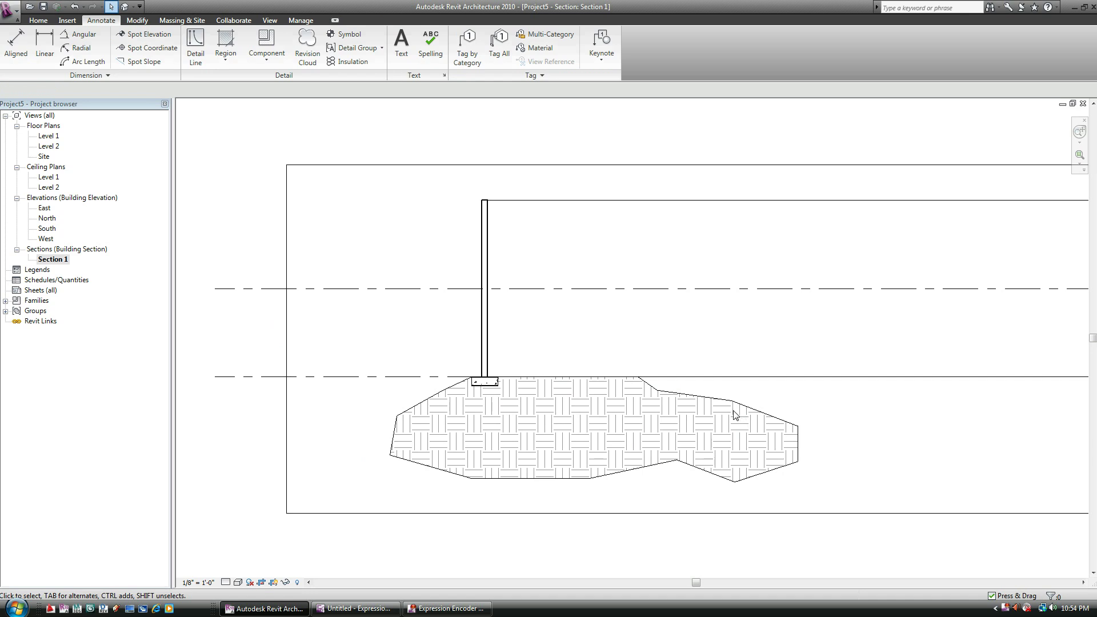
Draw a rectangular masking region spanning the top of the left wall and finish it
scroll(703, 289, "up", 1)
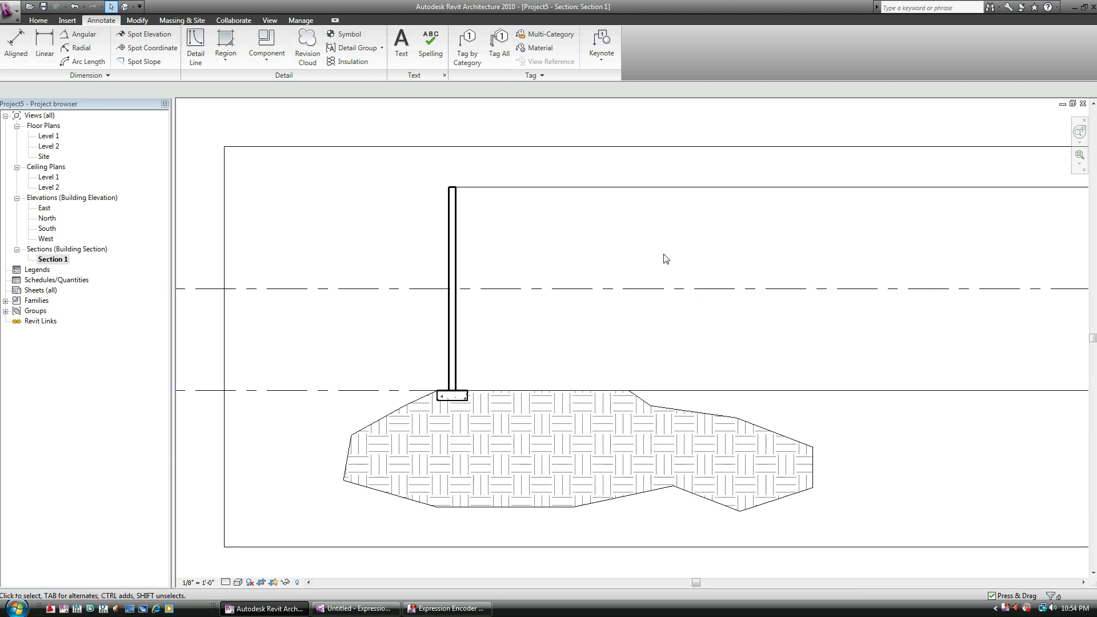
left_click(233, 60)
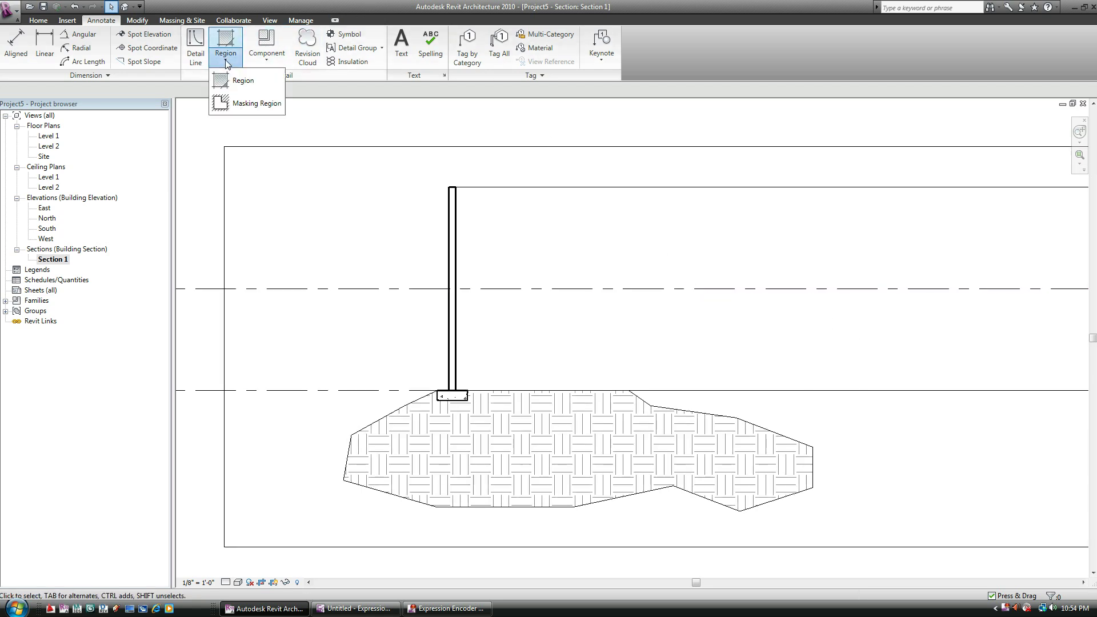
left_click(227, 108)
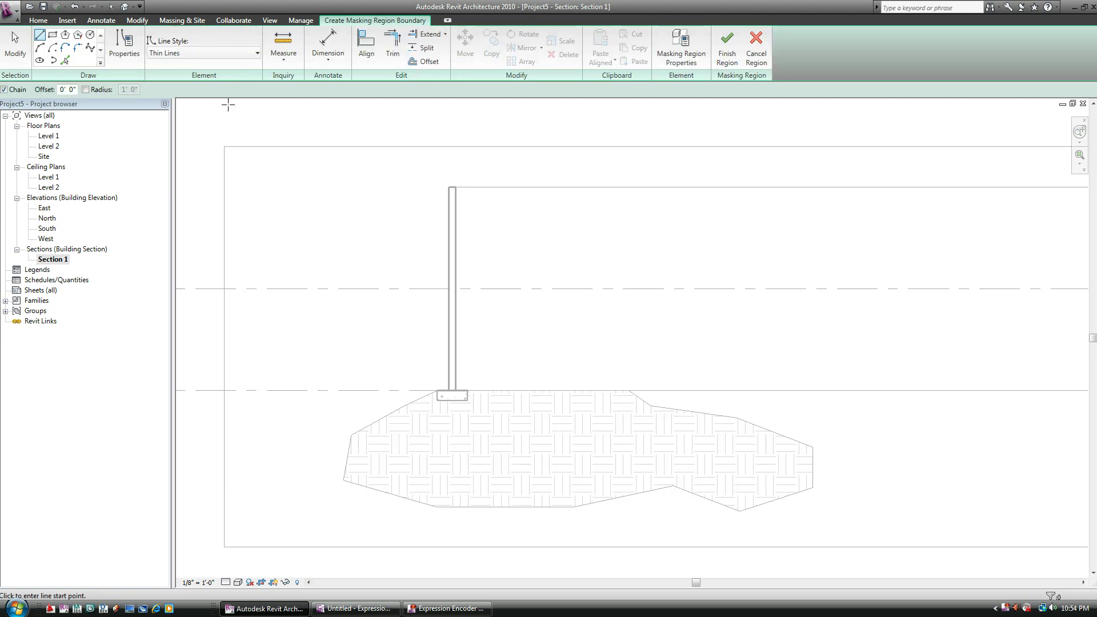
scroll(321, 154, "up", 2)
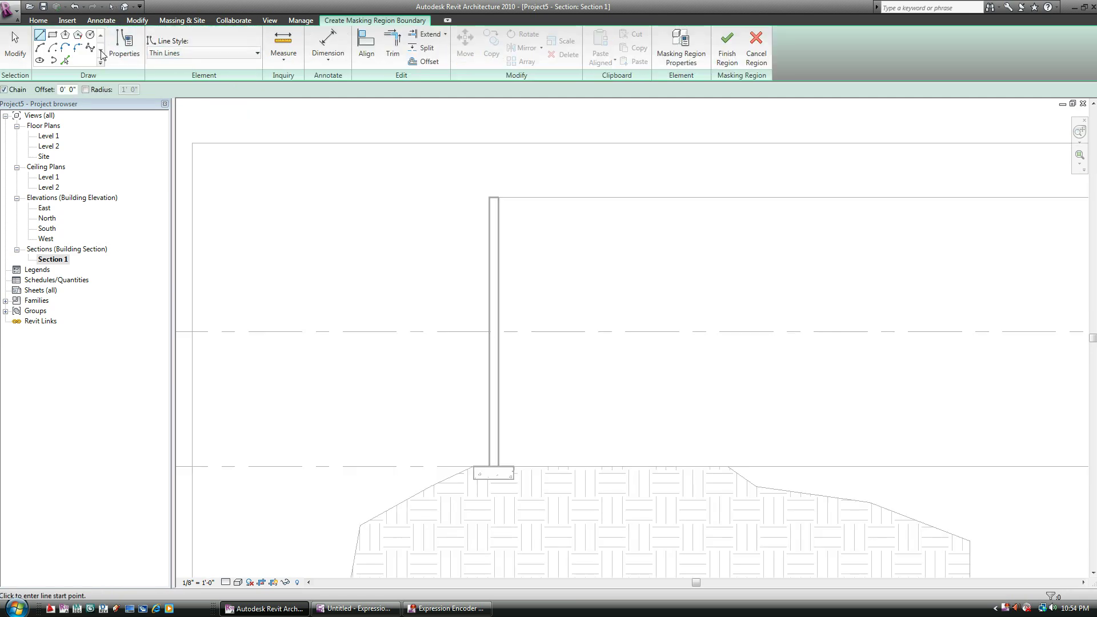
left_click(52, 34)
left_click(462, 171)
left_click(538, 294)
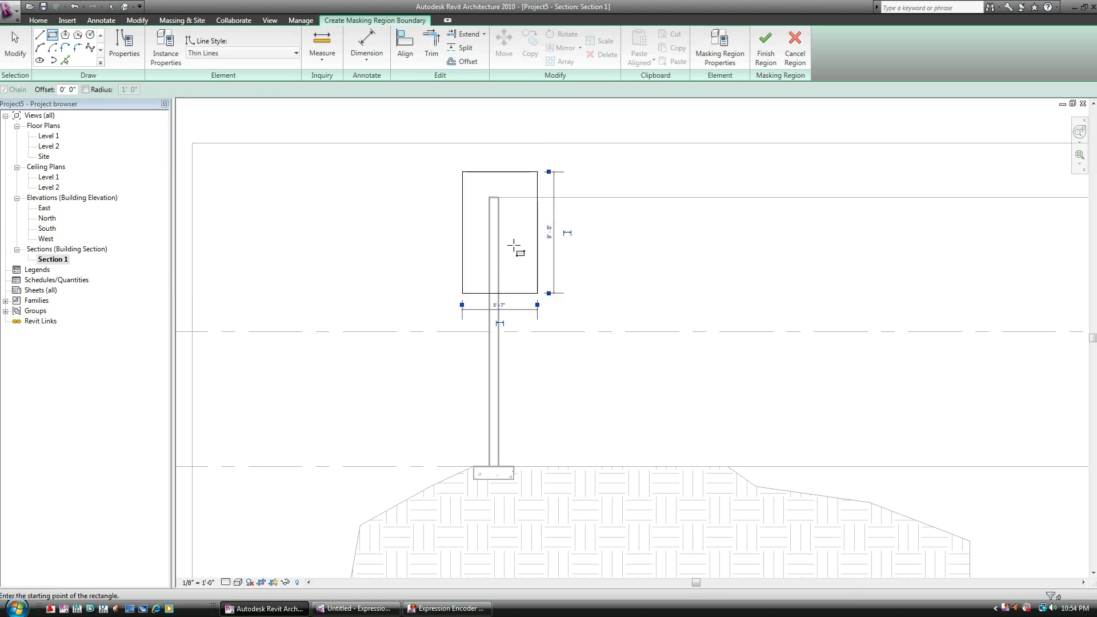
scroll(502, 237, "up", 1)
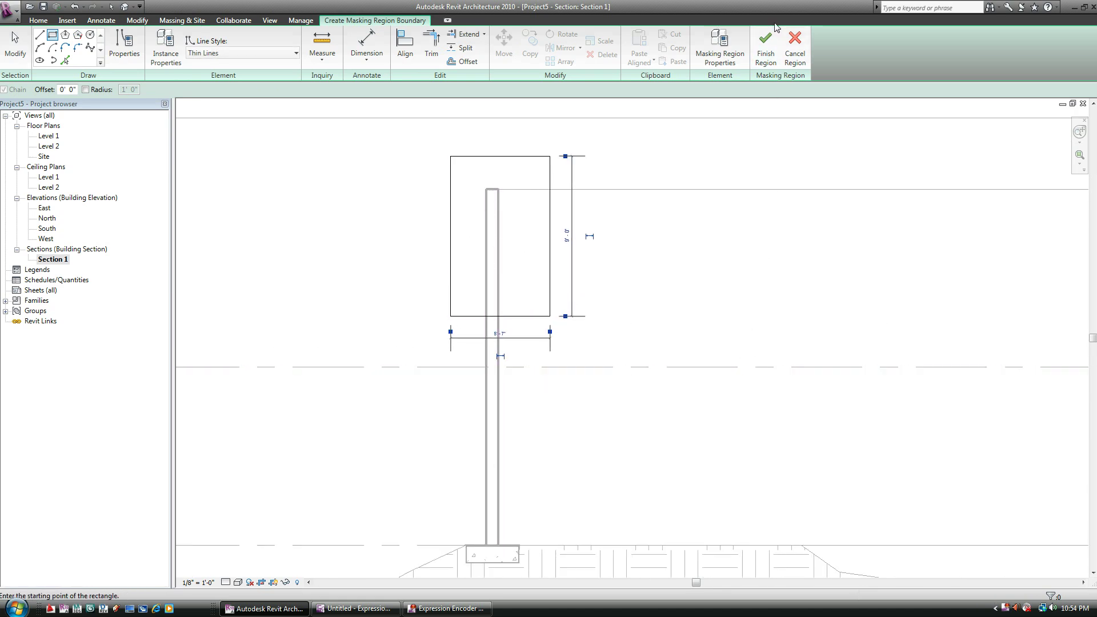
left_click(766, 48)
Select the new masking rectangle over the wall top
left_click(690, 302)
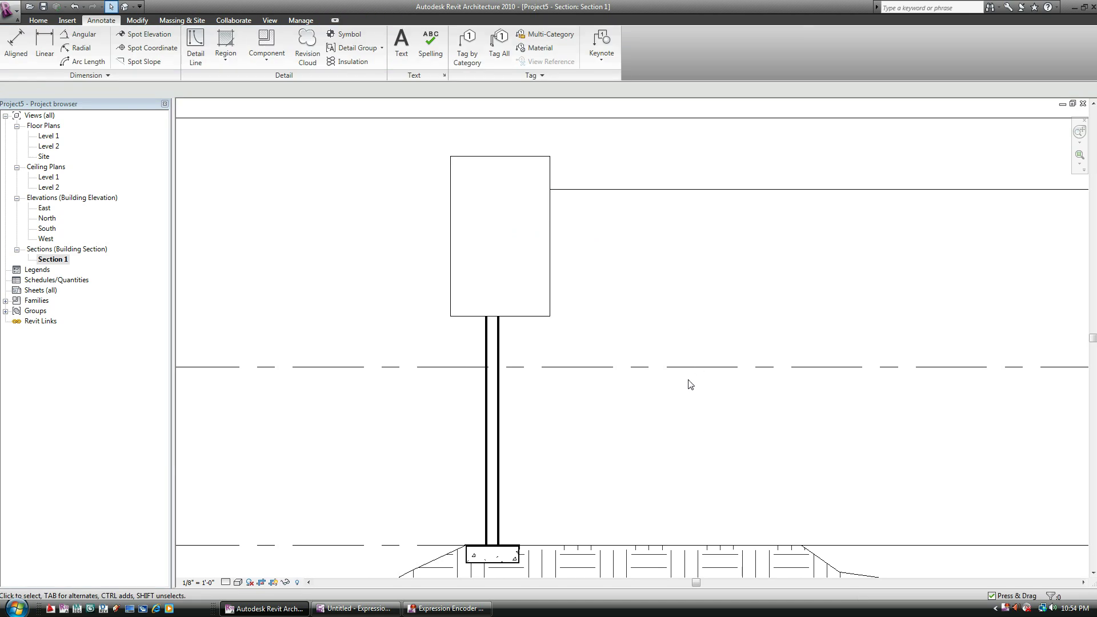
scroll(634, 268, "up", 1)
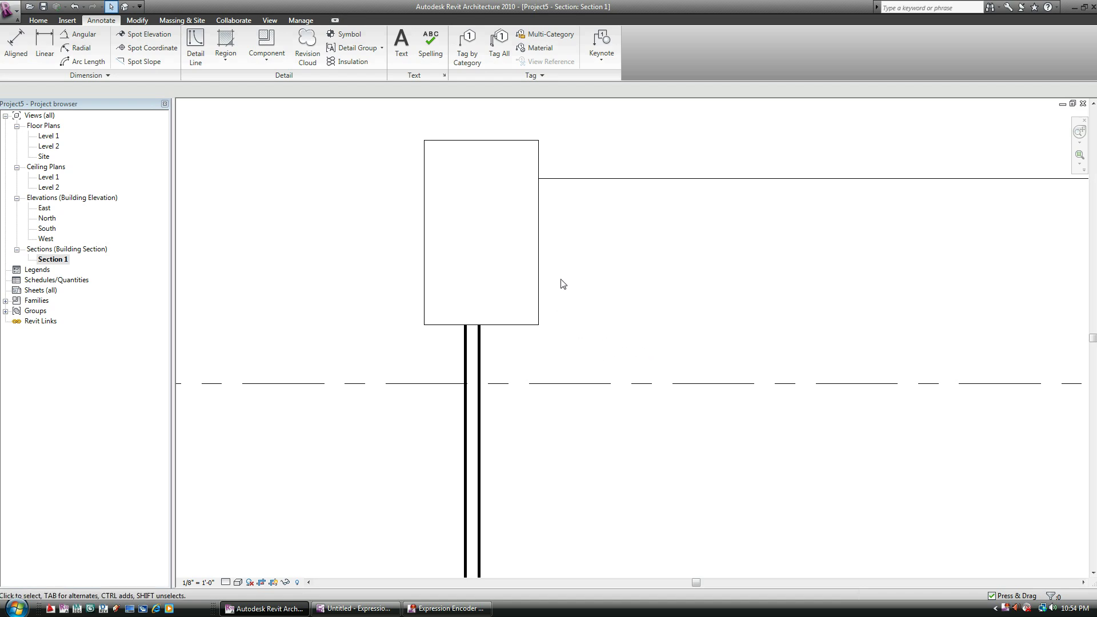
scroll(564, 288, "down", 2)
scroll(561, 276, "up", 2)
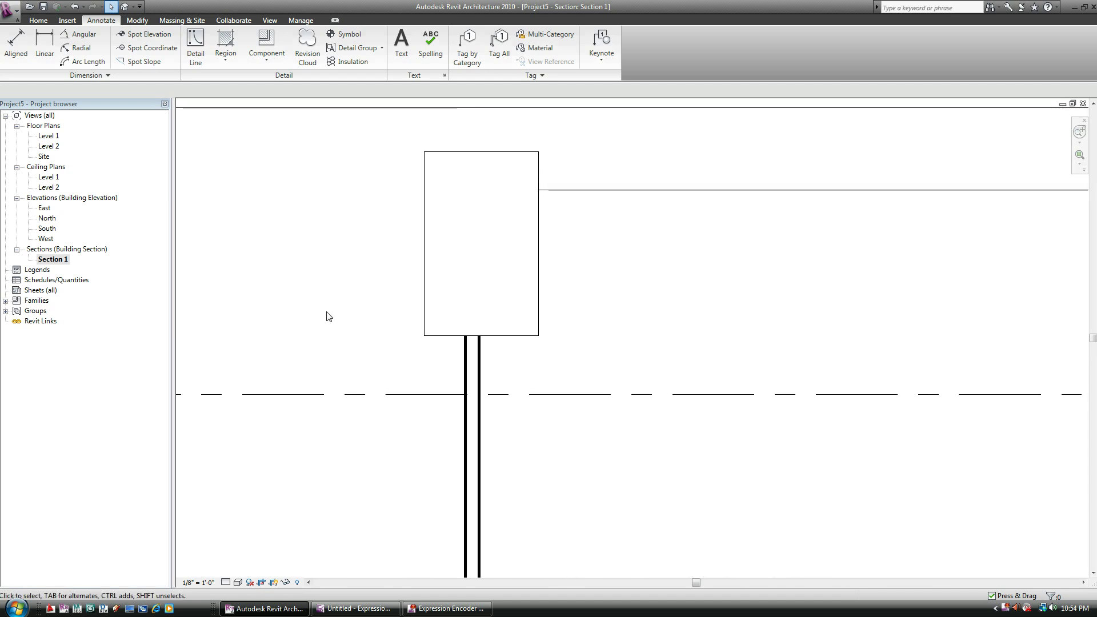
left_click(425, 290)
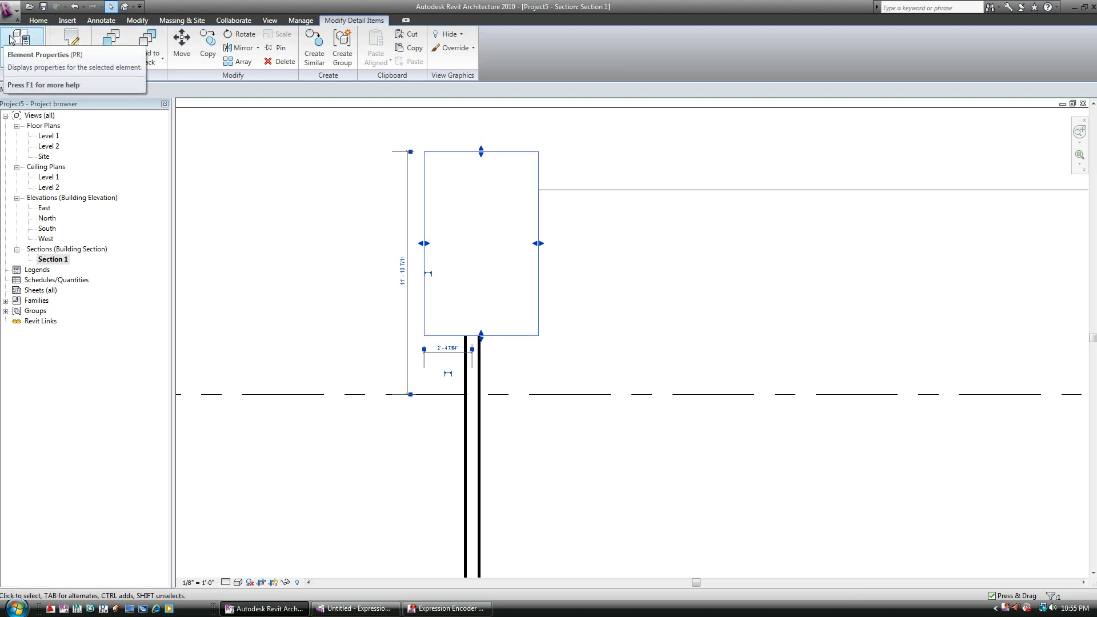
Set all four masking boundary lines to the Invisible lines style and finish the region
left_click(84, 41)
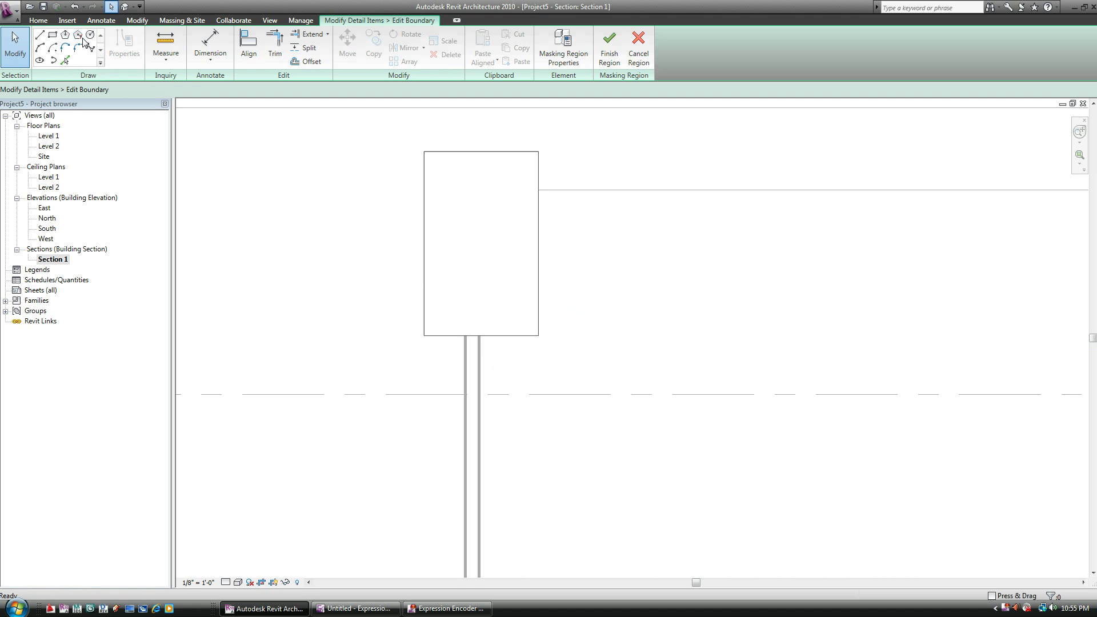
mouse_move(371, 131)
left_mouse_down()
mouse_move(558, 293)
mouse_move(584, 355)
left_mouse_up()
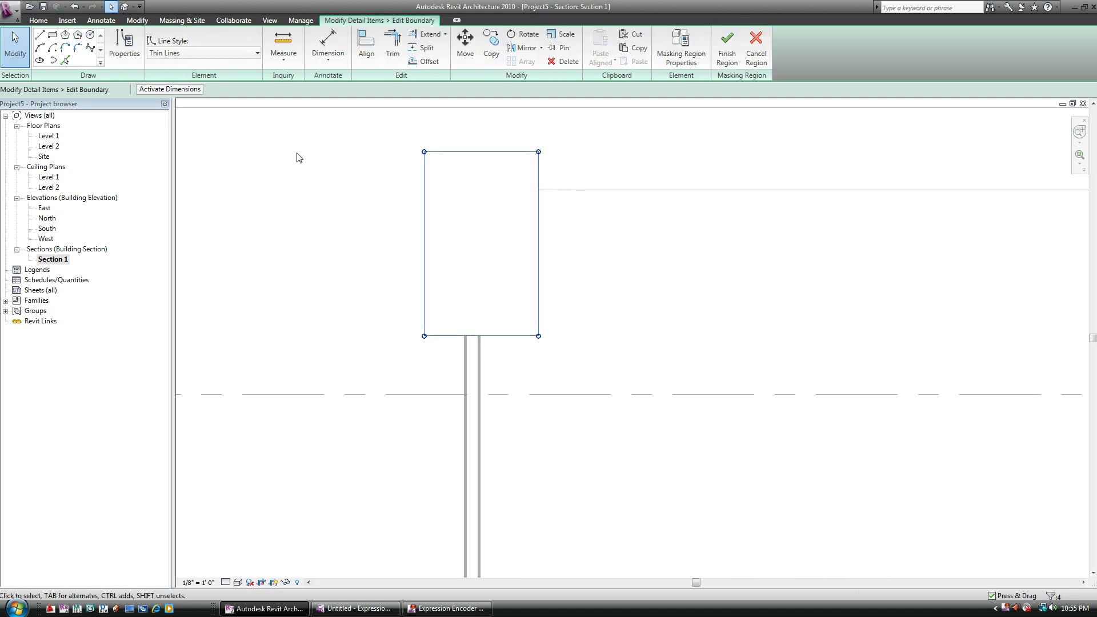
left_click(215, 51)
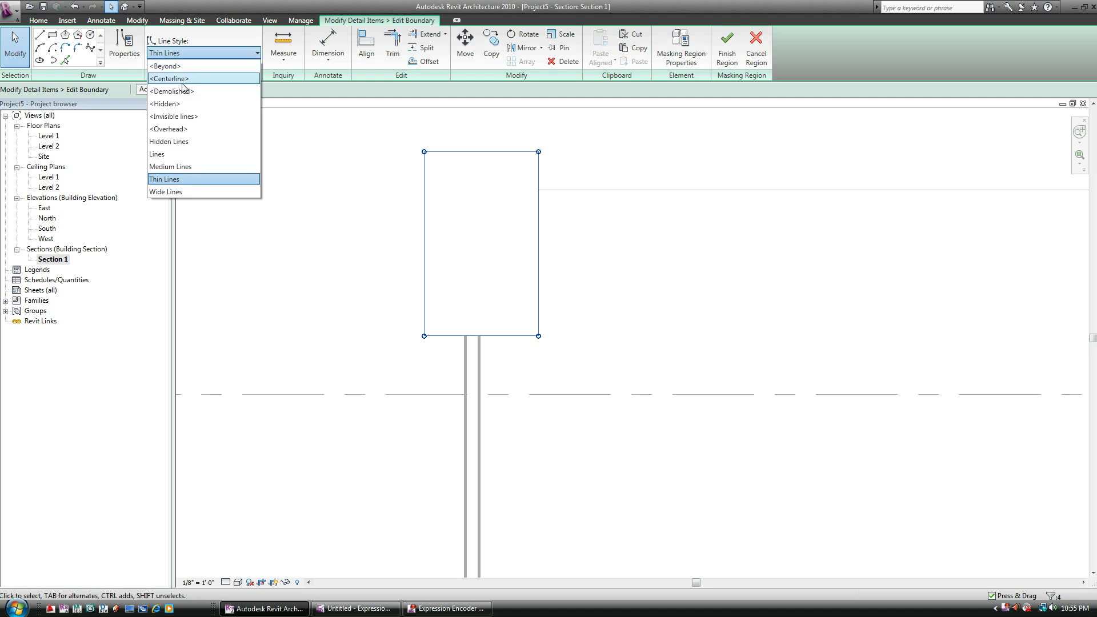
left_click(162, 116)
left_click(360, 295)
left_click(611, 49)
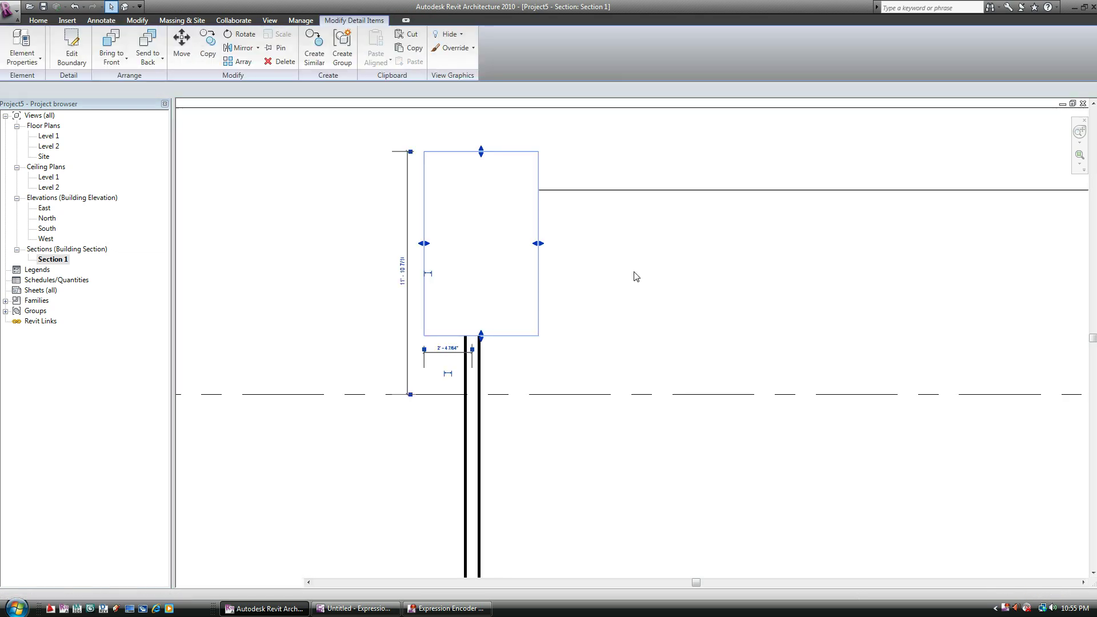
left_click(638, 278)
Check the wall and masking region by selecting each, then frame the space above the wall
scroll(677, 289, "down", 3)
scroll(666, 301, "up", 3)
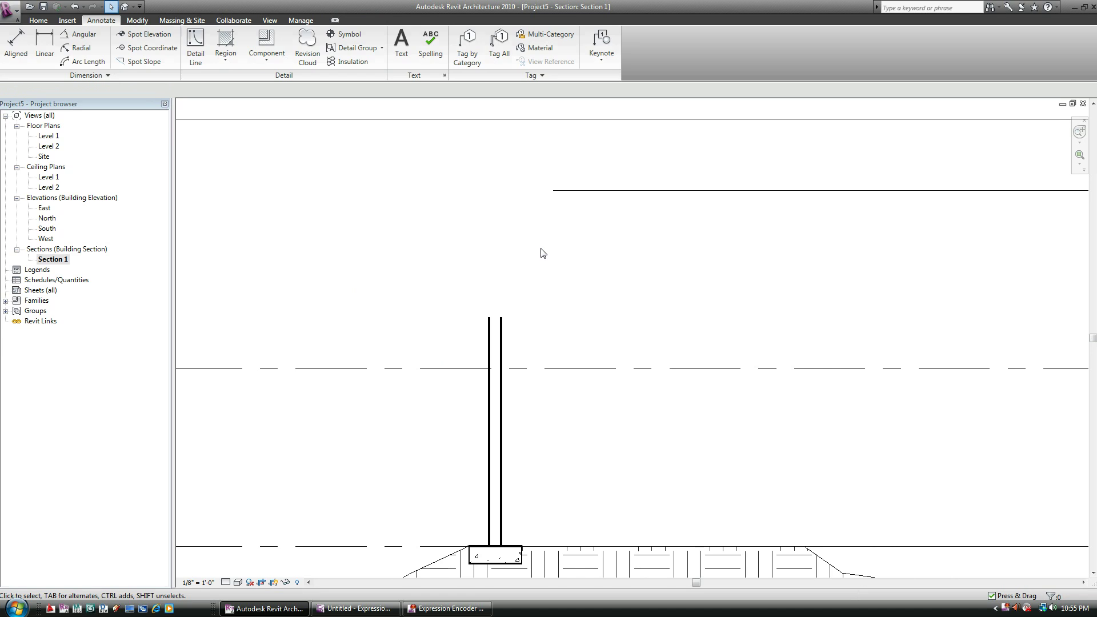
left_click(487, 247)
left_click(453, 250)
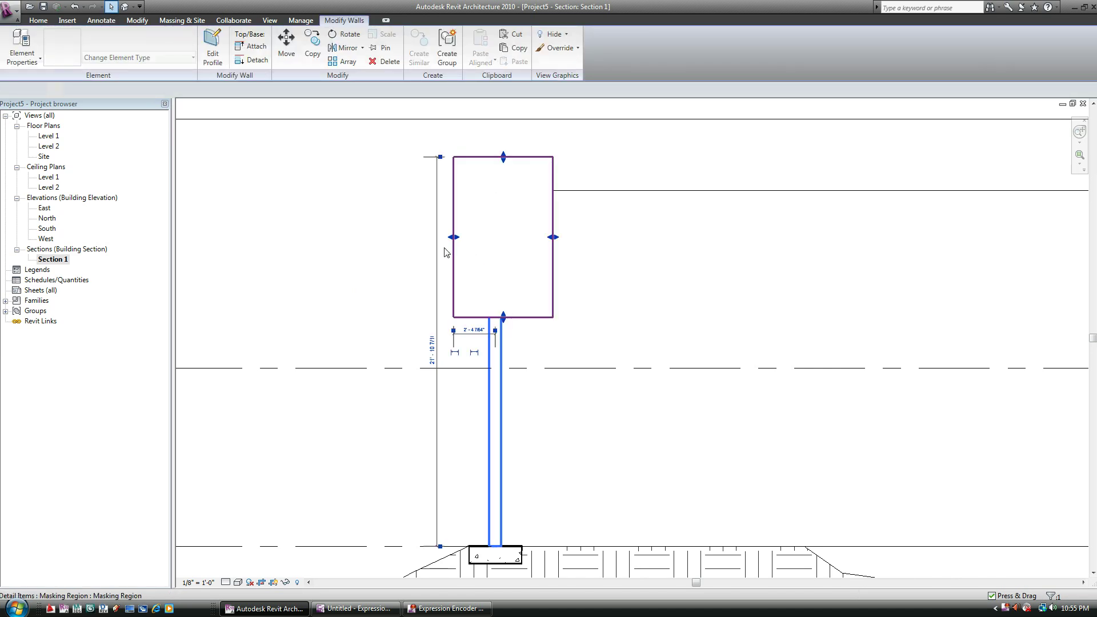
left_click(382, 255)
scroll(392, 256, "up", 1)
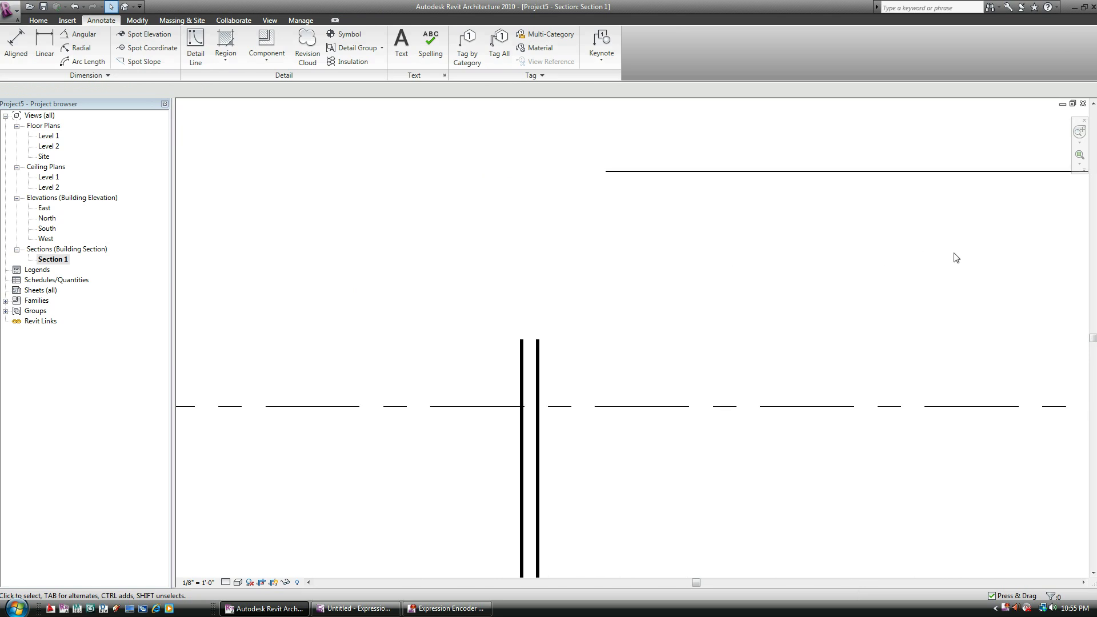
middle_click_drag(956, 258, 942, 313)
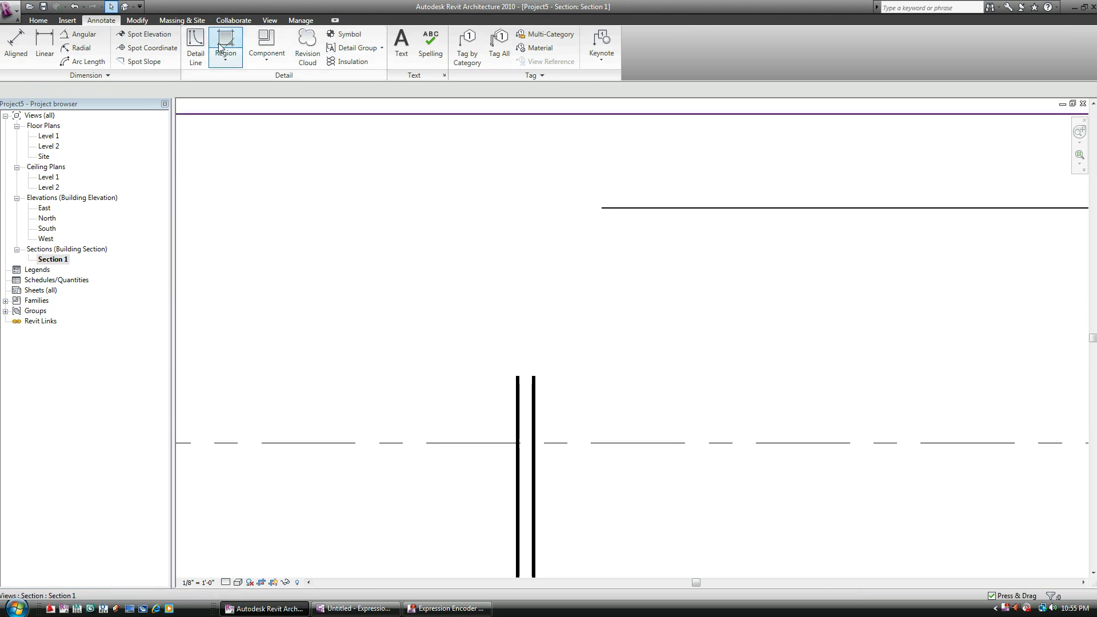
Sketch a chain of detail lines forming a flag shape rising from the wall top
left_click(195, 46)
left_click(517, 376)
left_click(517, 281)
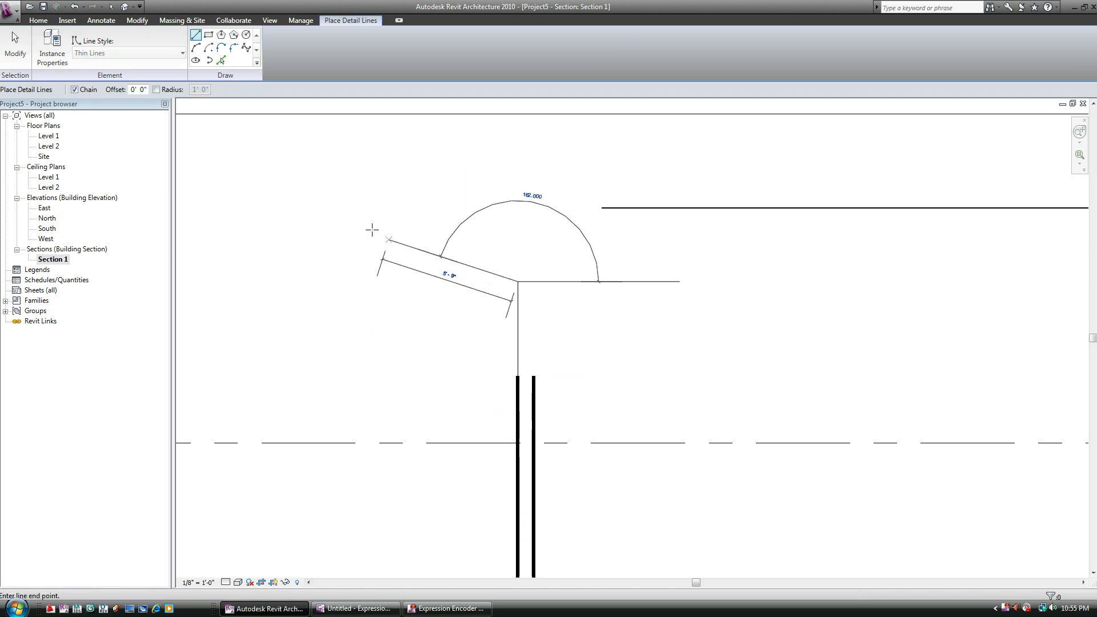
left_click(319, 171)
left_click(336, 153)
left_click(585, 153)
left_click(575, 246)
left_click(872, 409)
left_click(632, 367)
left_click(554, 290)
left_click(533, 375)
key("Escape")
key("Escape")
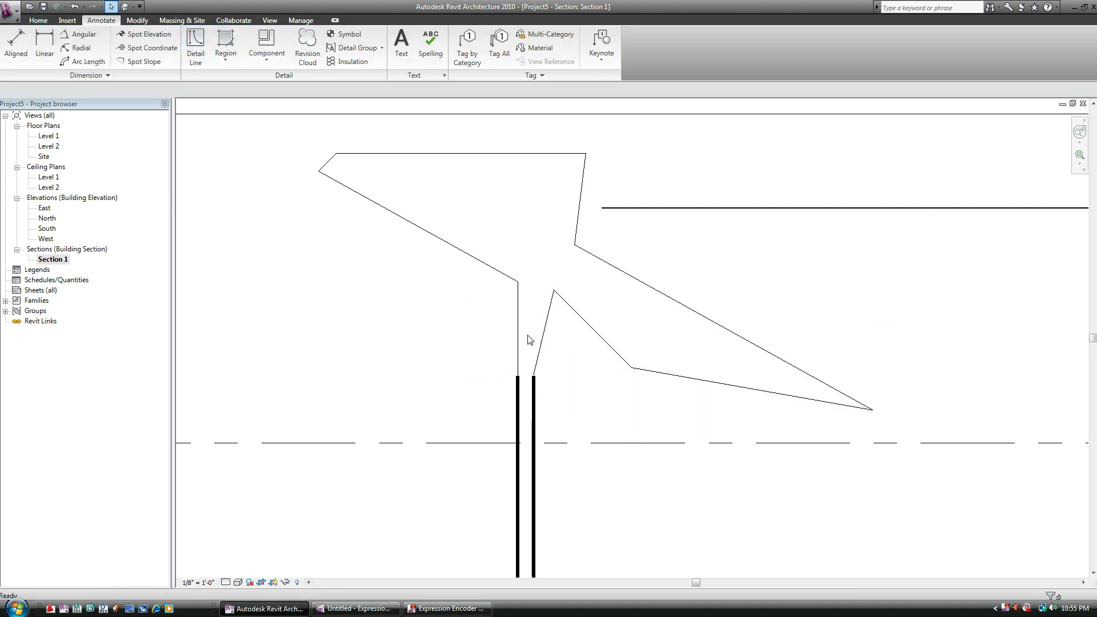
Select the whole flag line chain and change its line style to Wide Lines
key("Tab")
left_click(518, 300)
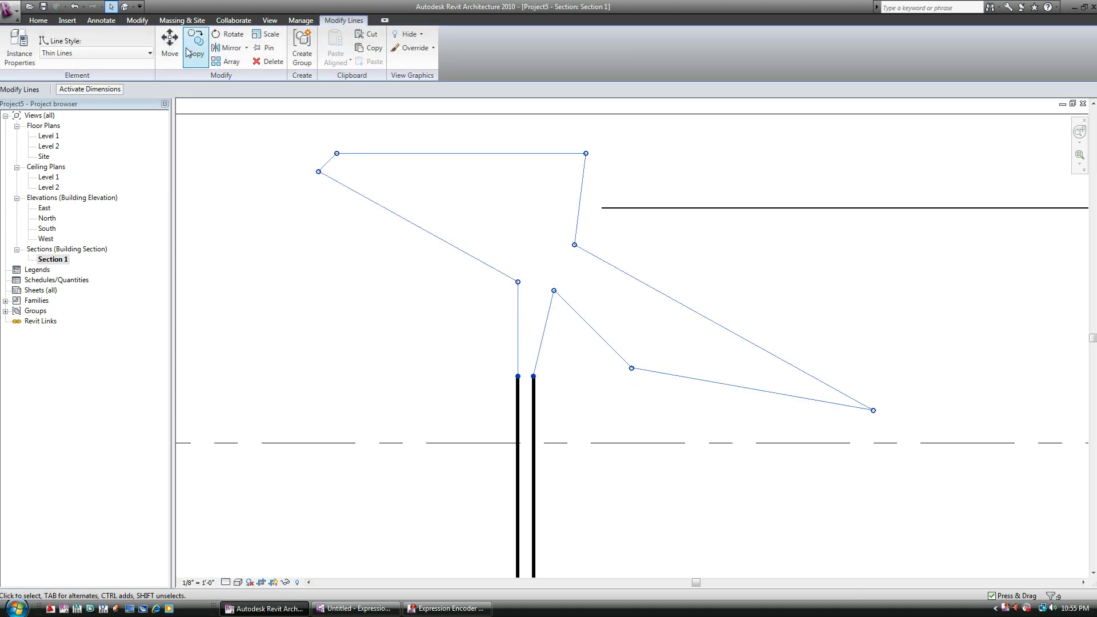
left_click(101, 54)
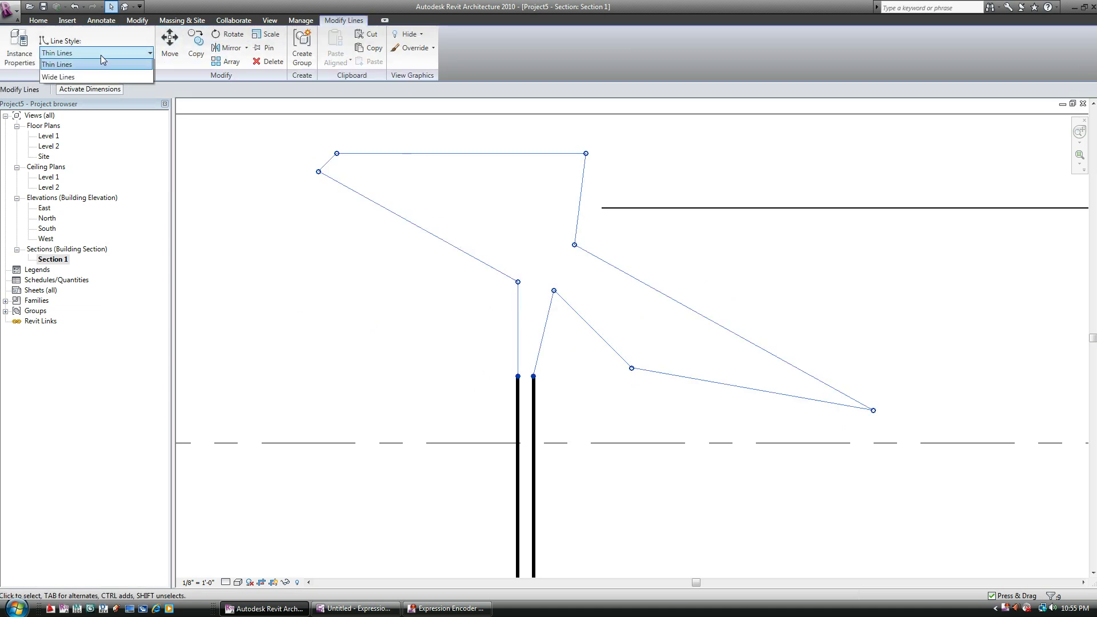
left_click(58, 178)
left_click(345, 364)
scroll(347, 367, "down", 5)
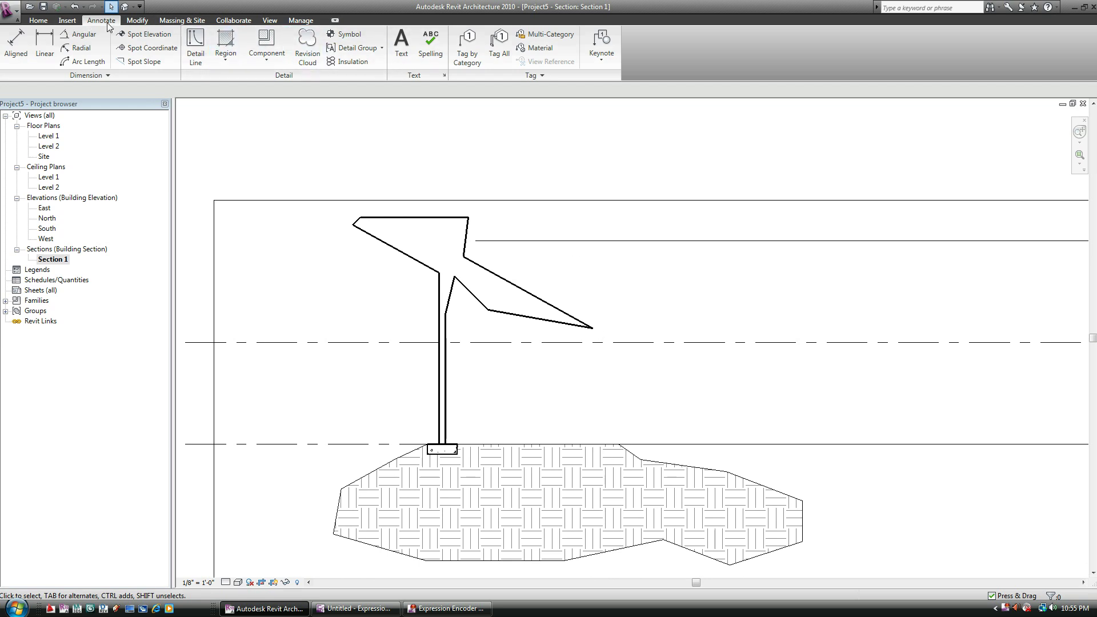
Look over the available region types, then dismiss the list without starting one
left_click(226, 57)
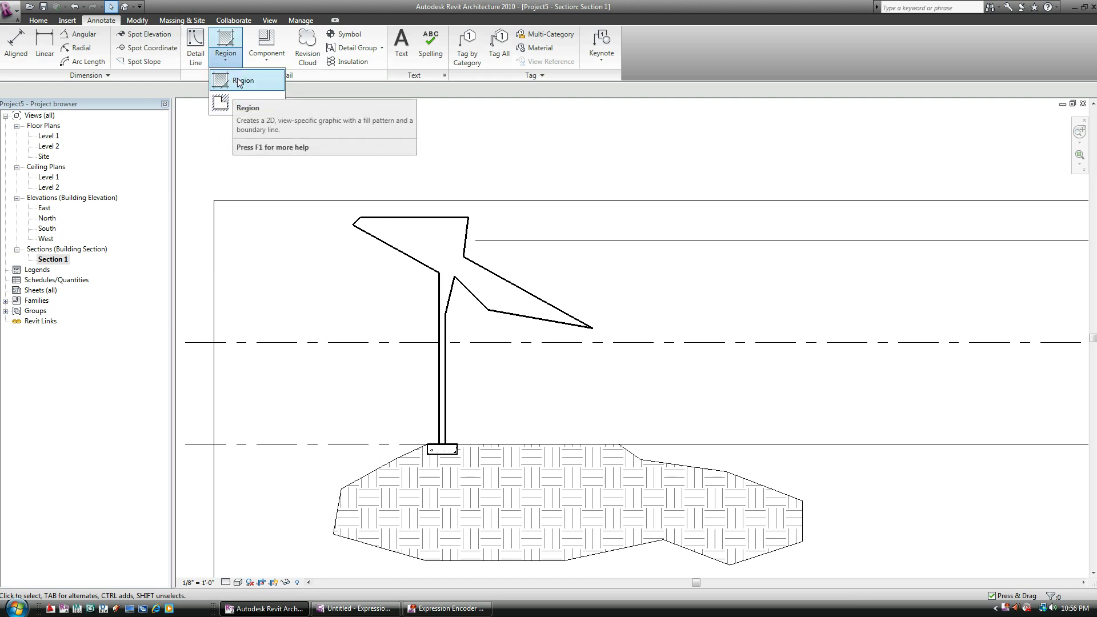
left_click(736, 422)
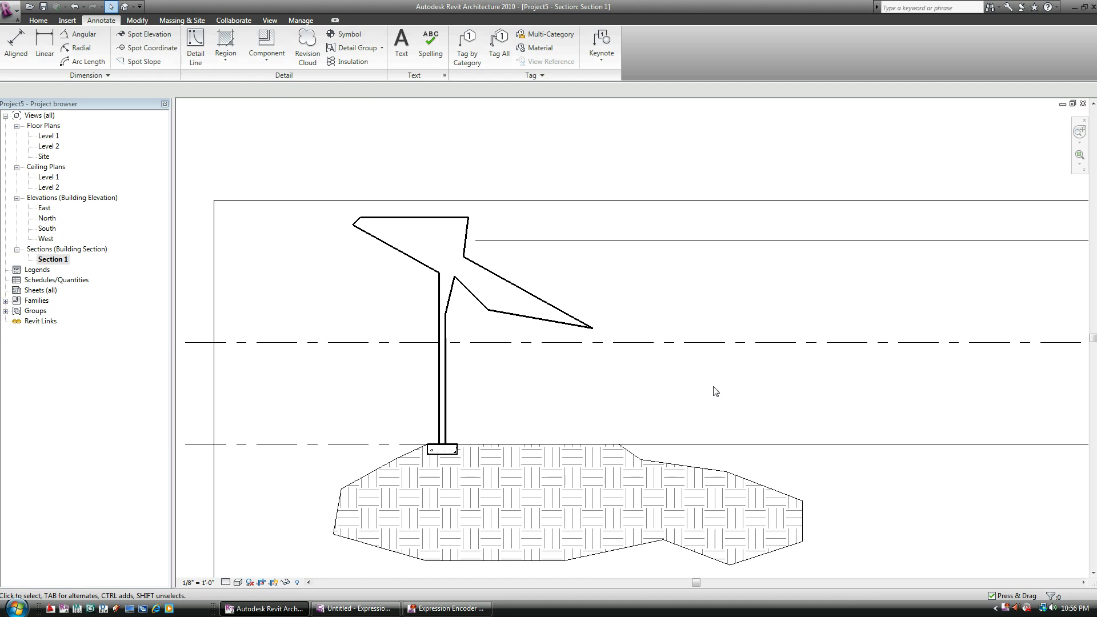
scroll(710, 440, "down", 2)
scroll(849, 495, "up", 2)
scroll(754, 504, "down", 1)
scroll(750, 483, "up", 1)
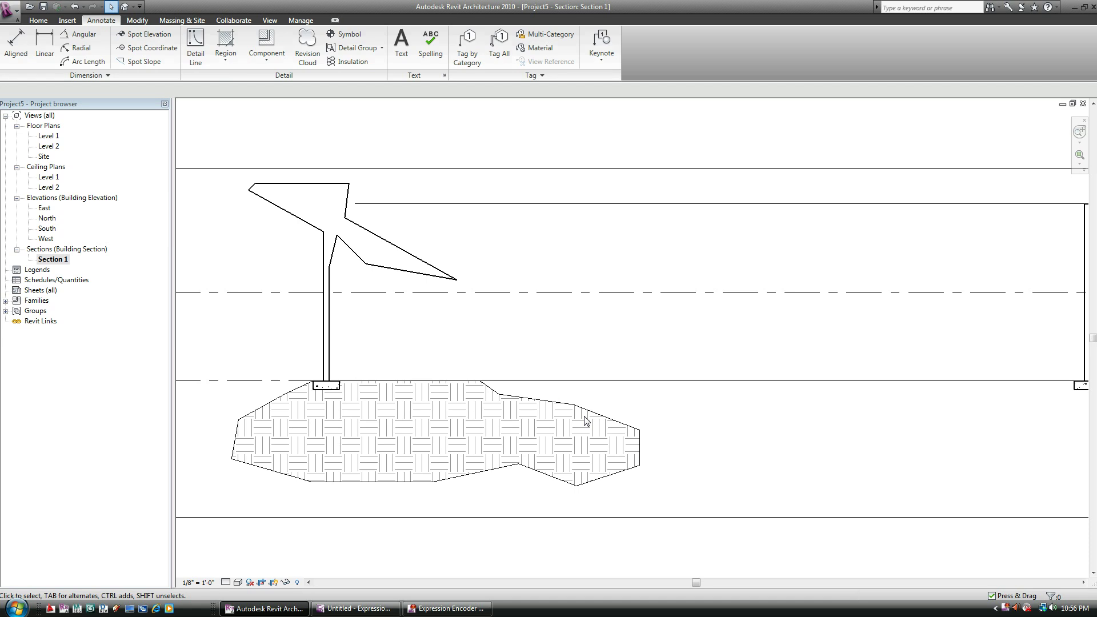
Draw a tall rectangular filled region upward from the lower level line right of the wall
left_click(224, 50)
left_click(52, 34)
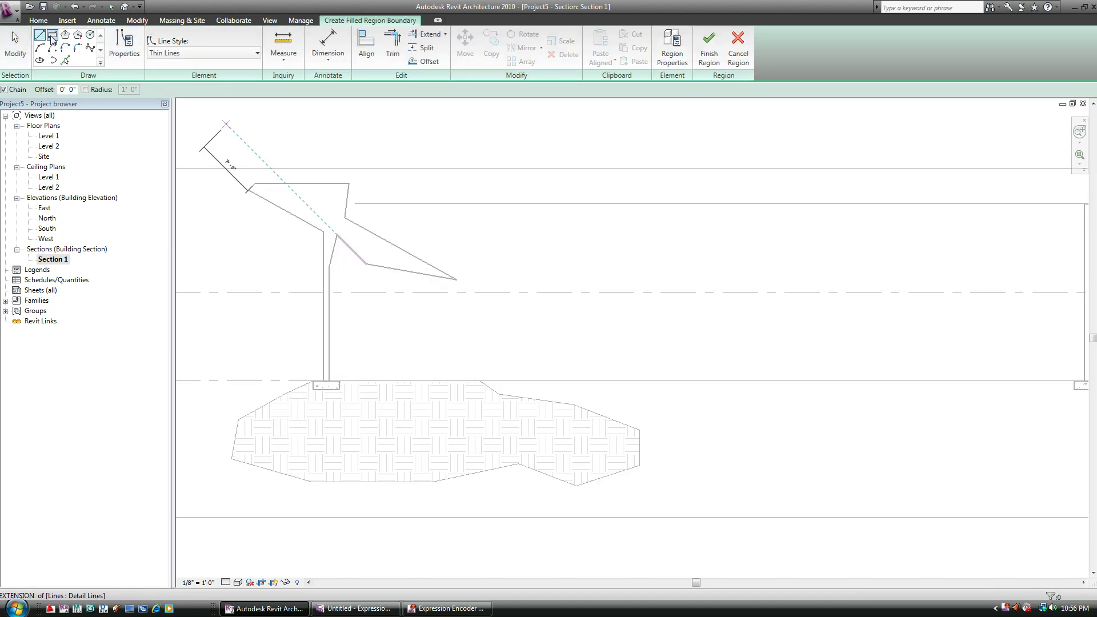
left_click(666, 381)
left_click(686, 212)
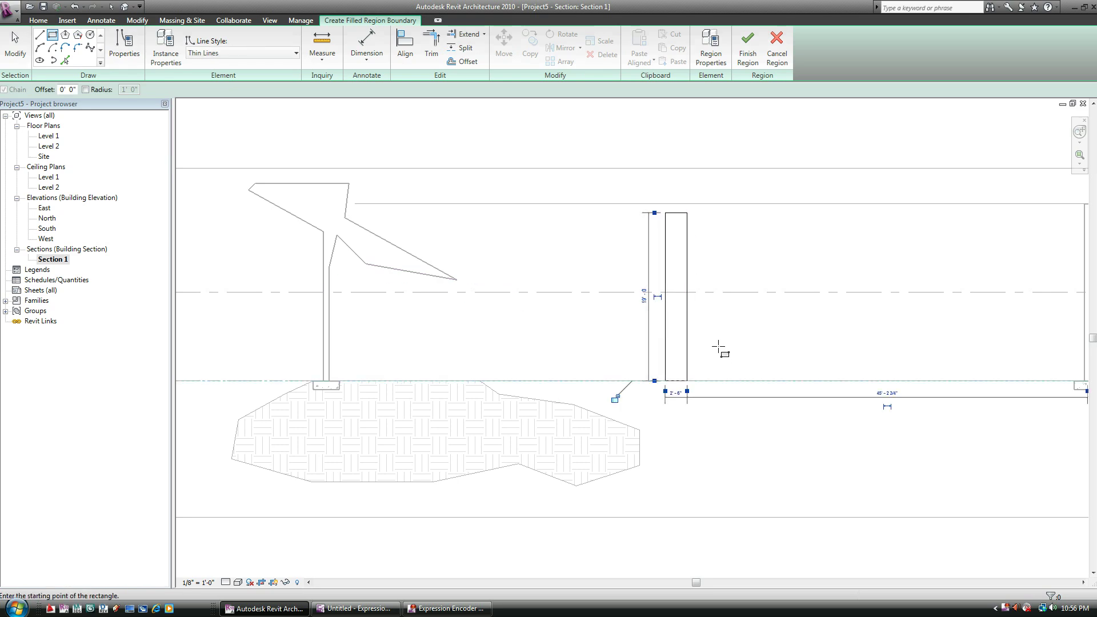
left_click(747, 46)
left_click(760, 233)
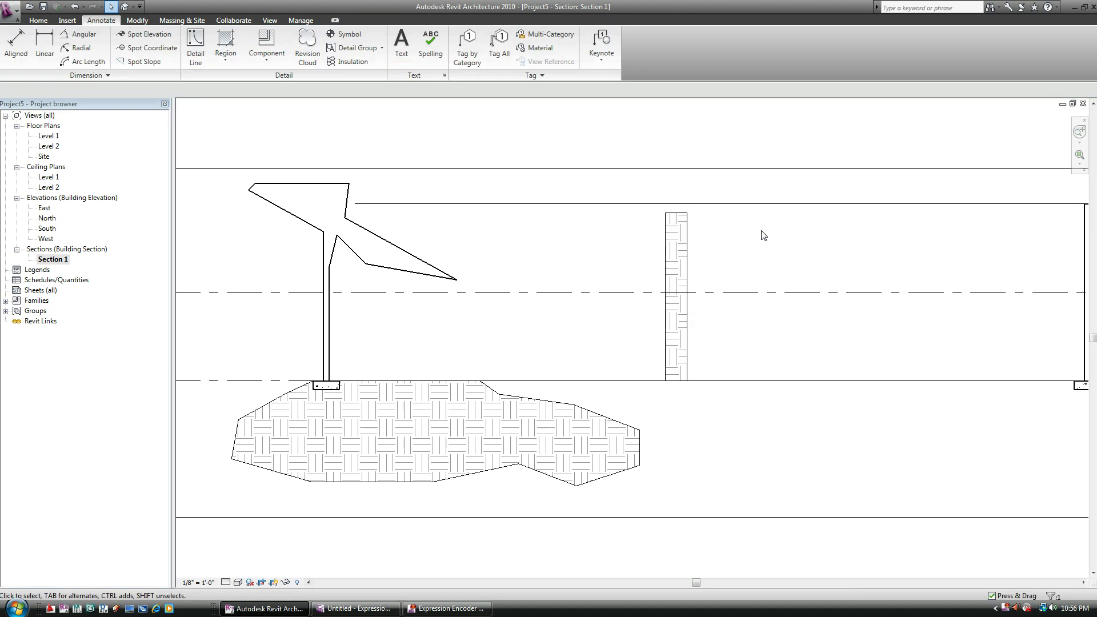
scroll(734, 292, "up", 1)
scroll(734, 292, "up", 1)
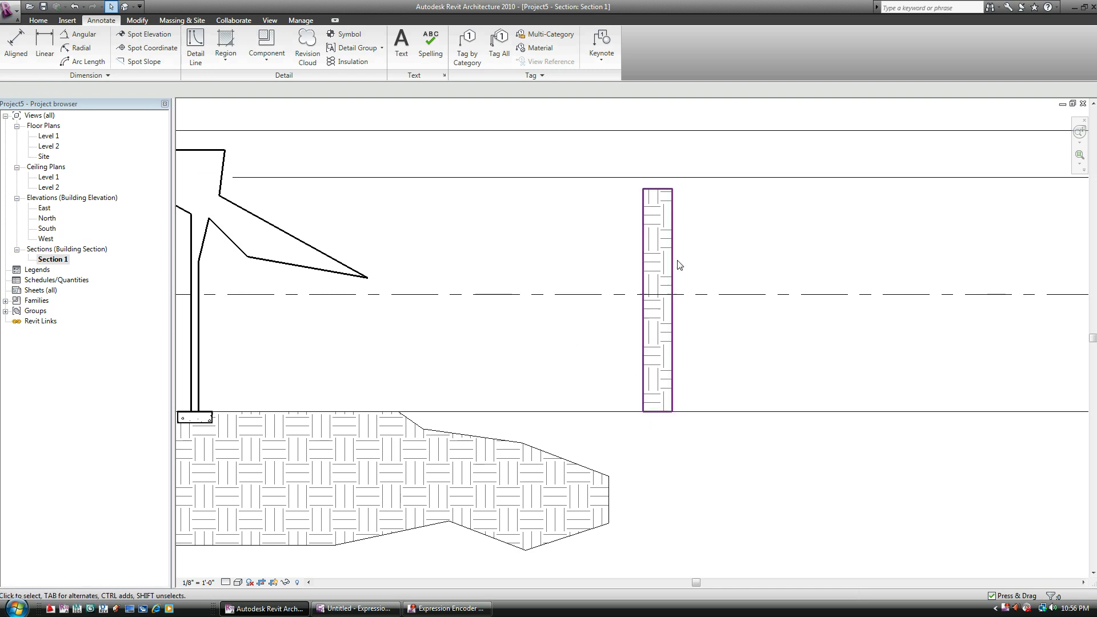
middle_click_drag(819, 383, 859, 436)
Duplicate the column region's type as a new type named SOLID HATCH
left_click(704, 278)
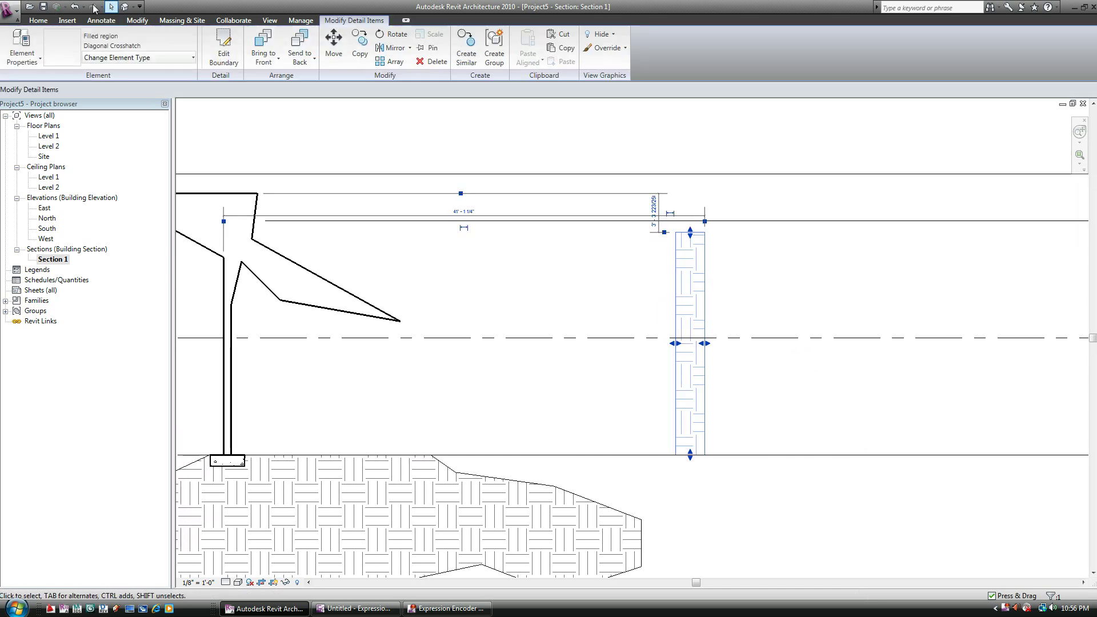
left_click(22, 41)
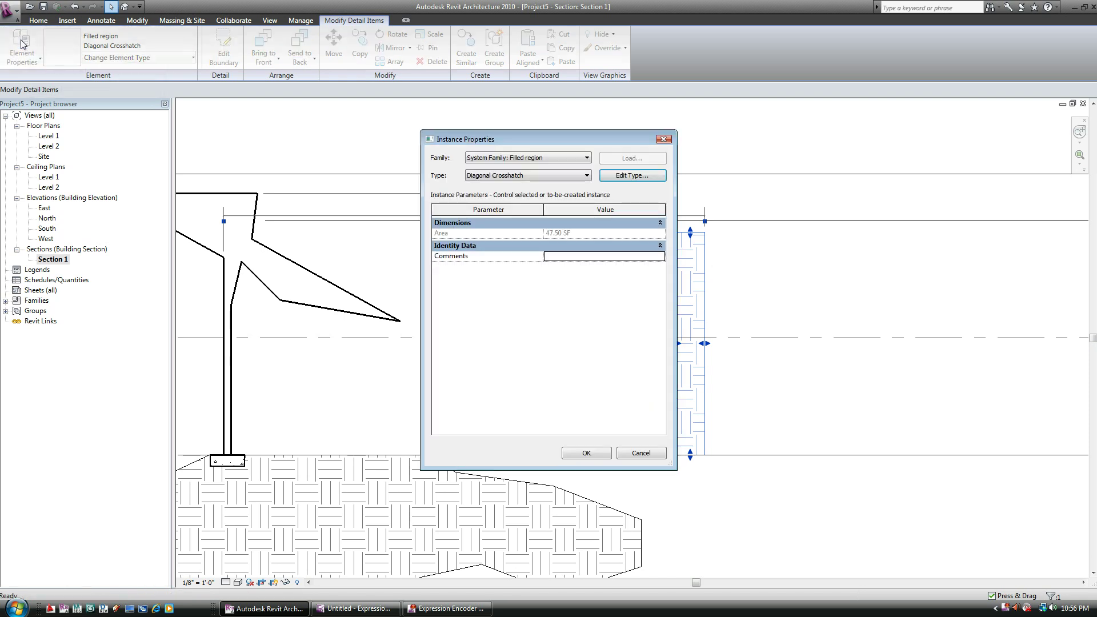
left_click(646, 176)
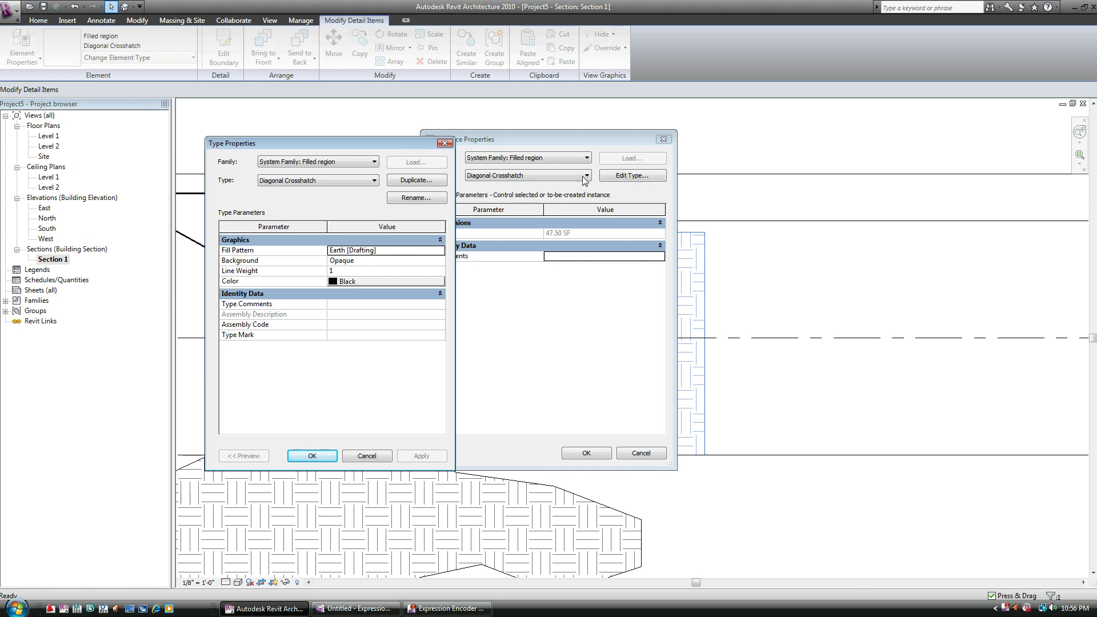
left_click(408, 181)
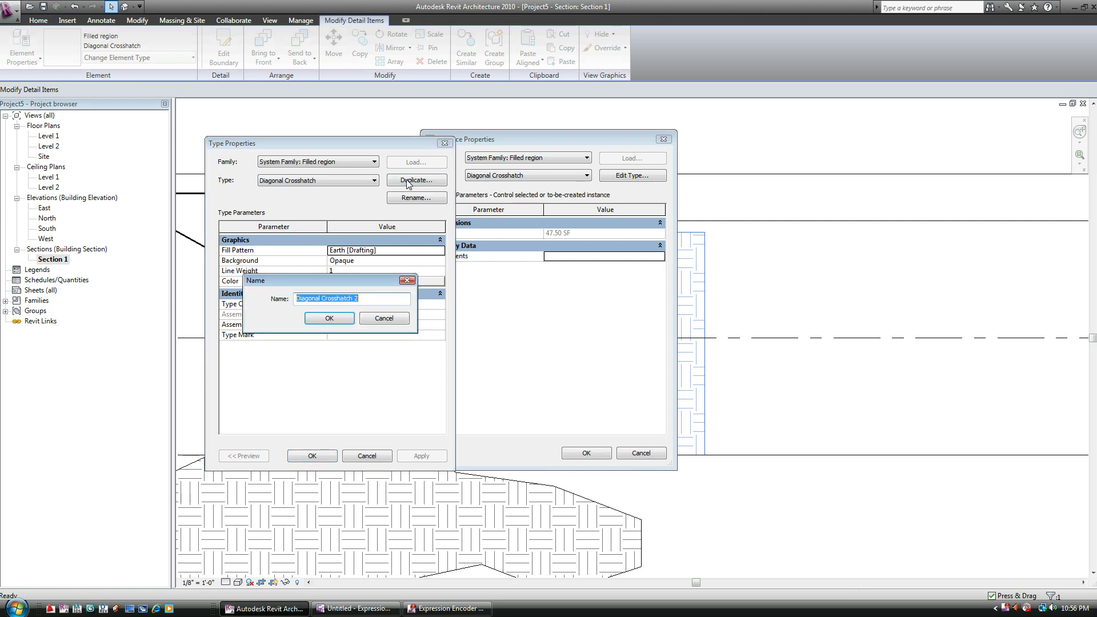
type("SOLID HATCH")
key("Return")
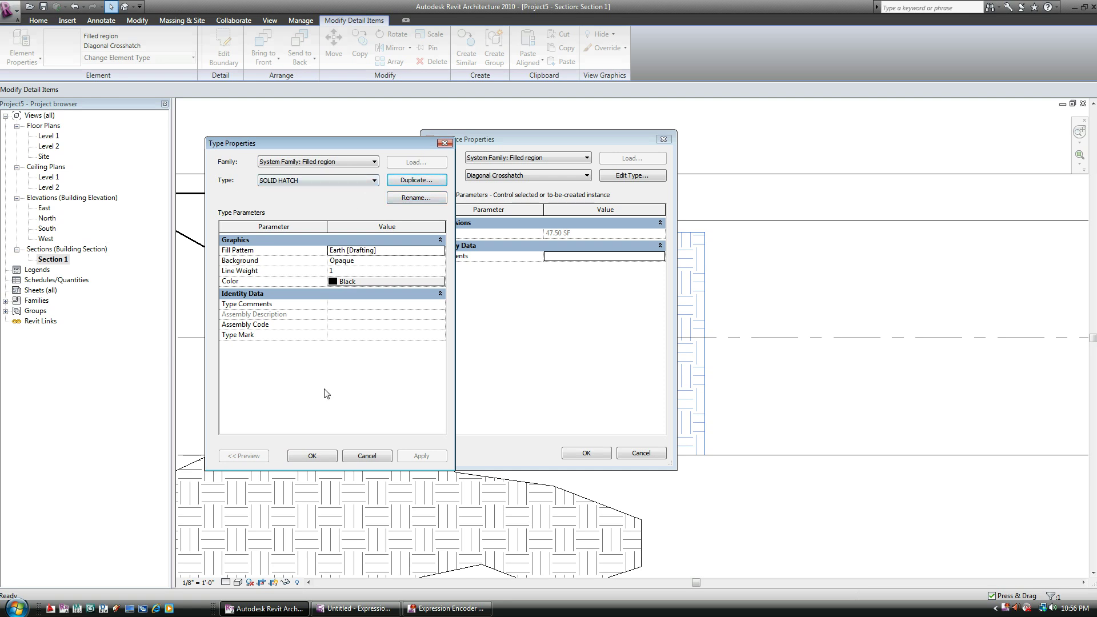
Set the SOLID HATCH fill pattern to Solid fill and apply it to the column
left_click(432, 250)
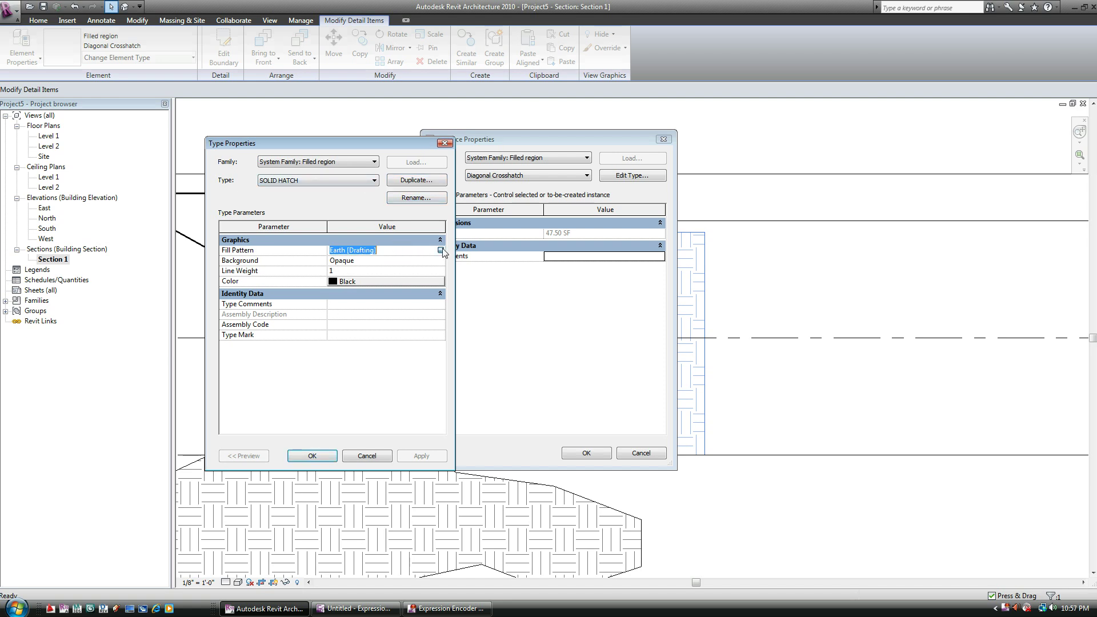
left_click(440, 249)
scroll(280, 292, "down", 6)
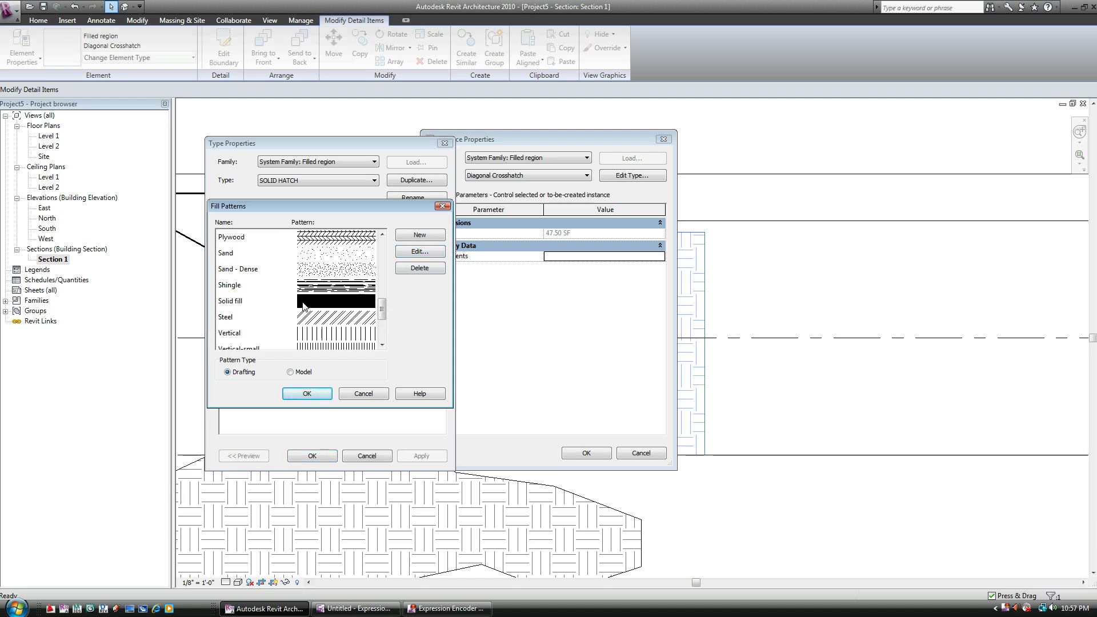
left_click(307, 301)
left_click(307, 394)
left_click(313, 453)
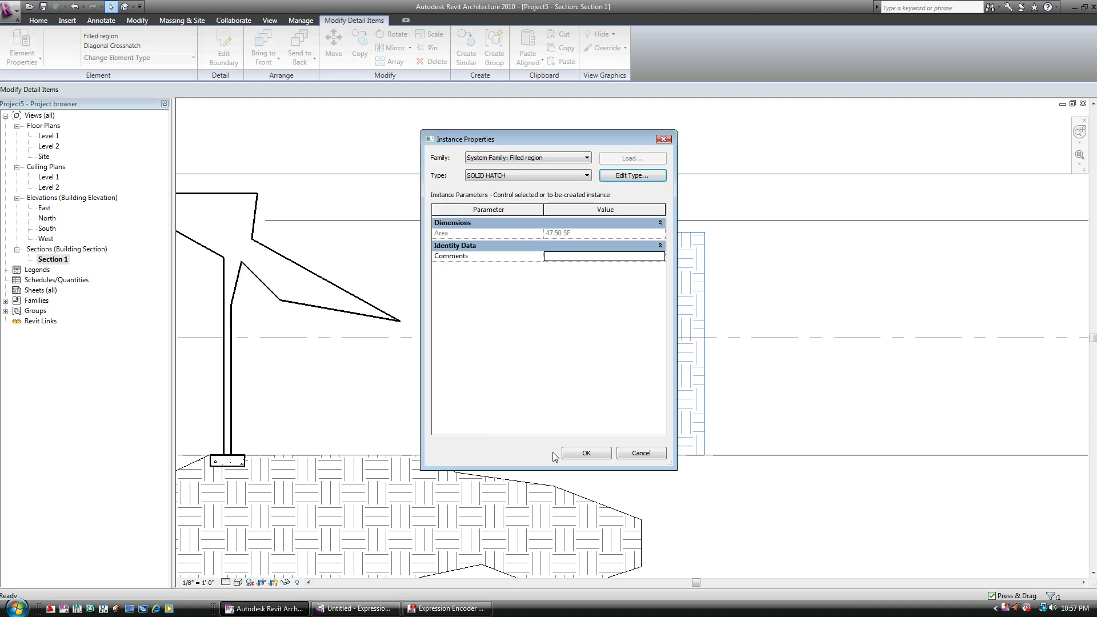
left_click(582, 455)
left_click(857, 509)
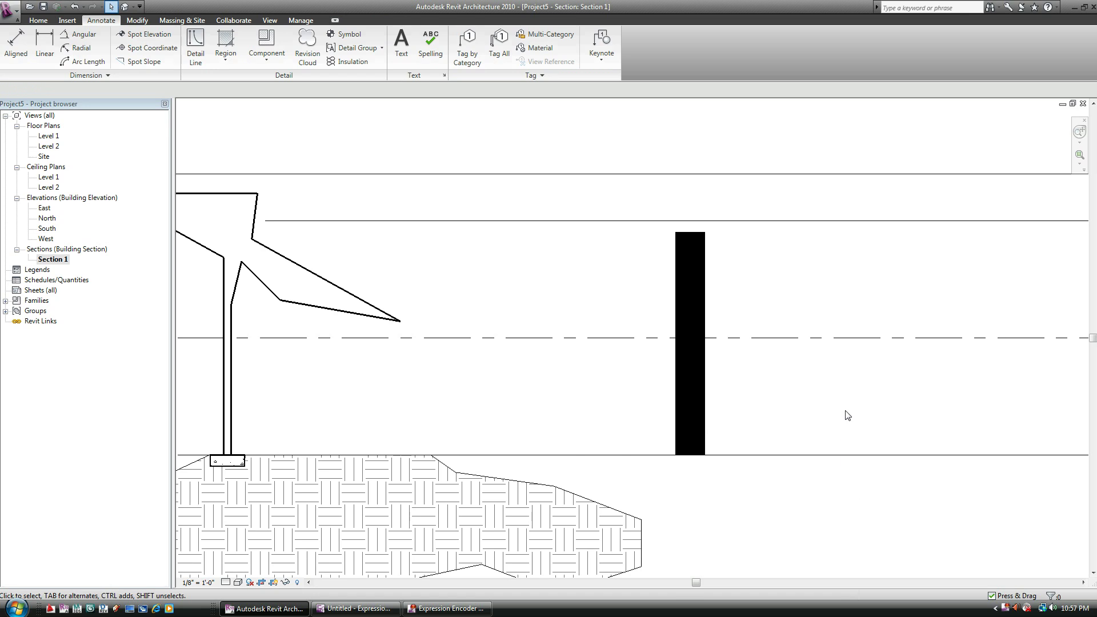
scroll(849, 380, "down", 1)
middle_click_drag(842, 468, 870, 413)
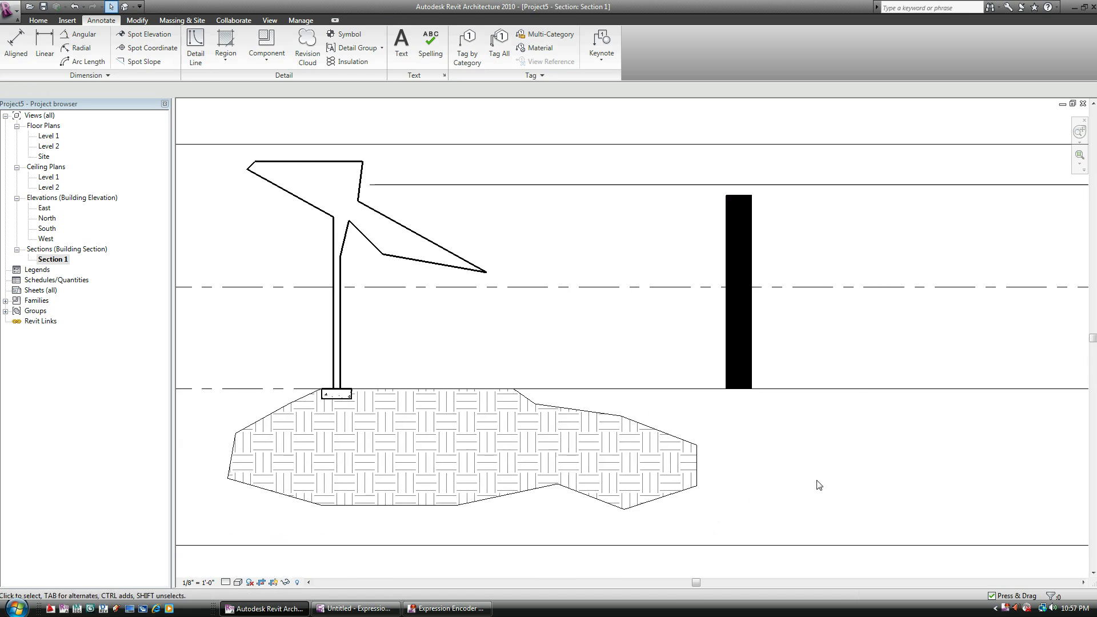